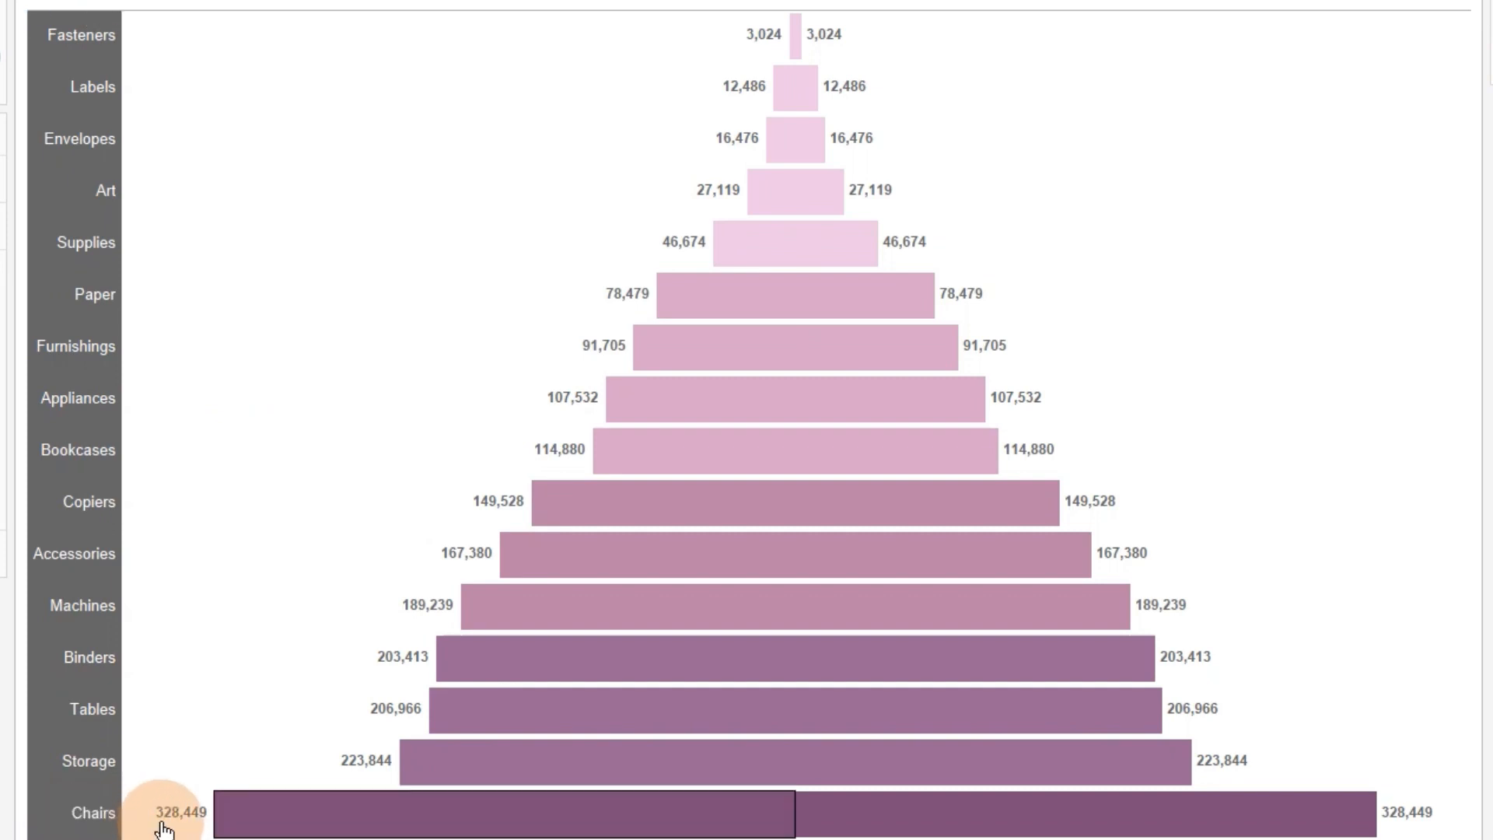
left_click(93, 820)
left_click(92, 814)
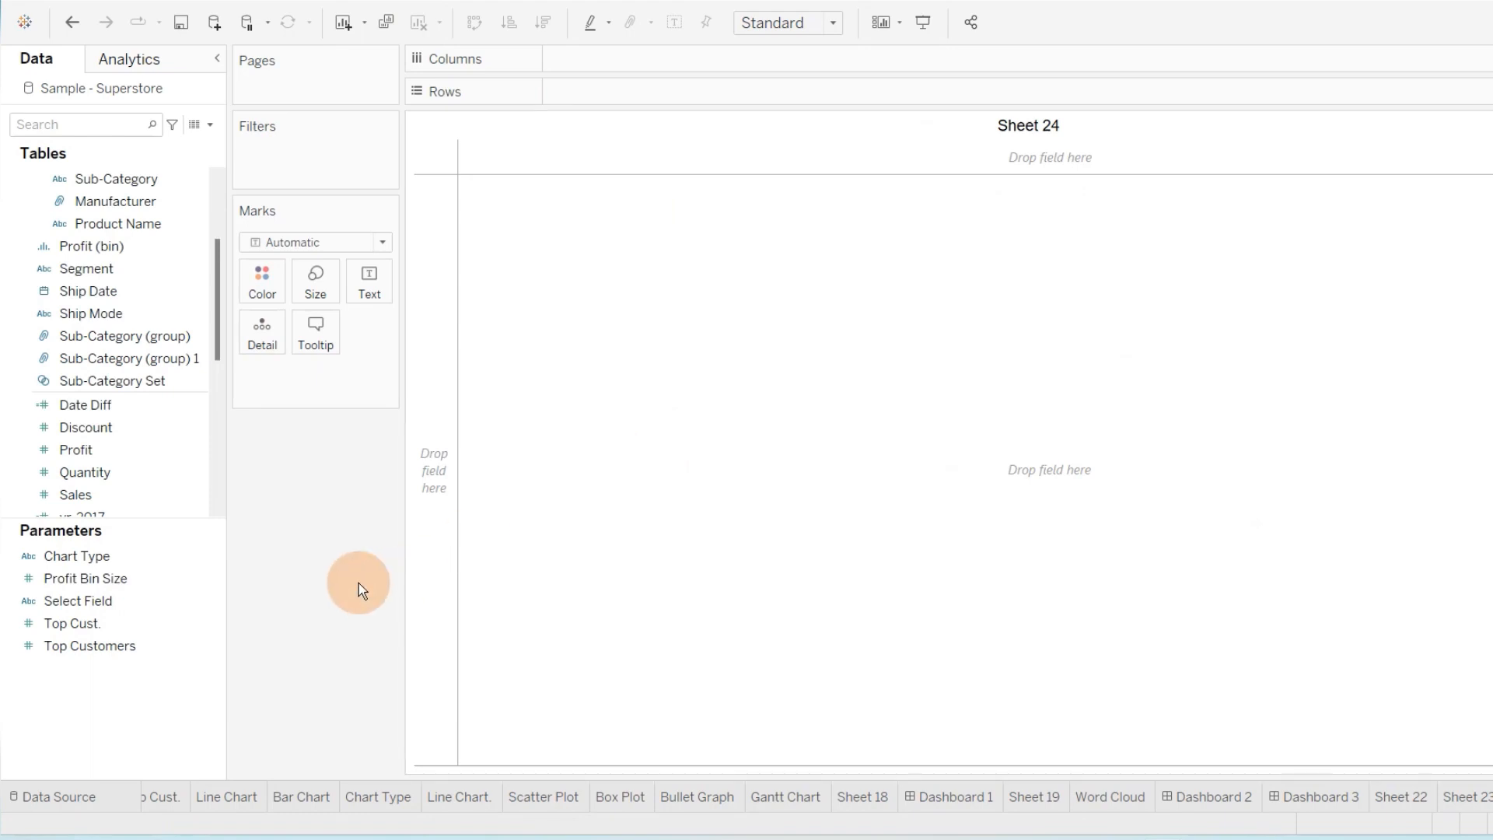
- Build a bar chart on Sheet 24 with Sub-Category on Rows and the sum of Sales on Columns
scroll(137, 235, "up", 3)
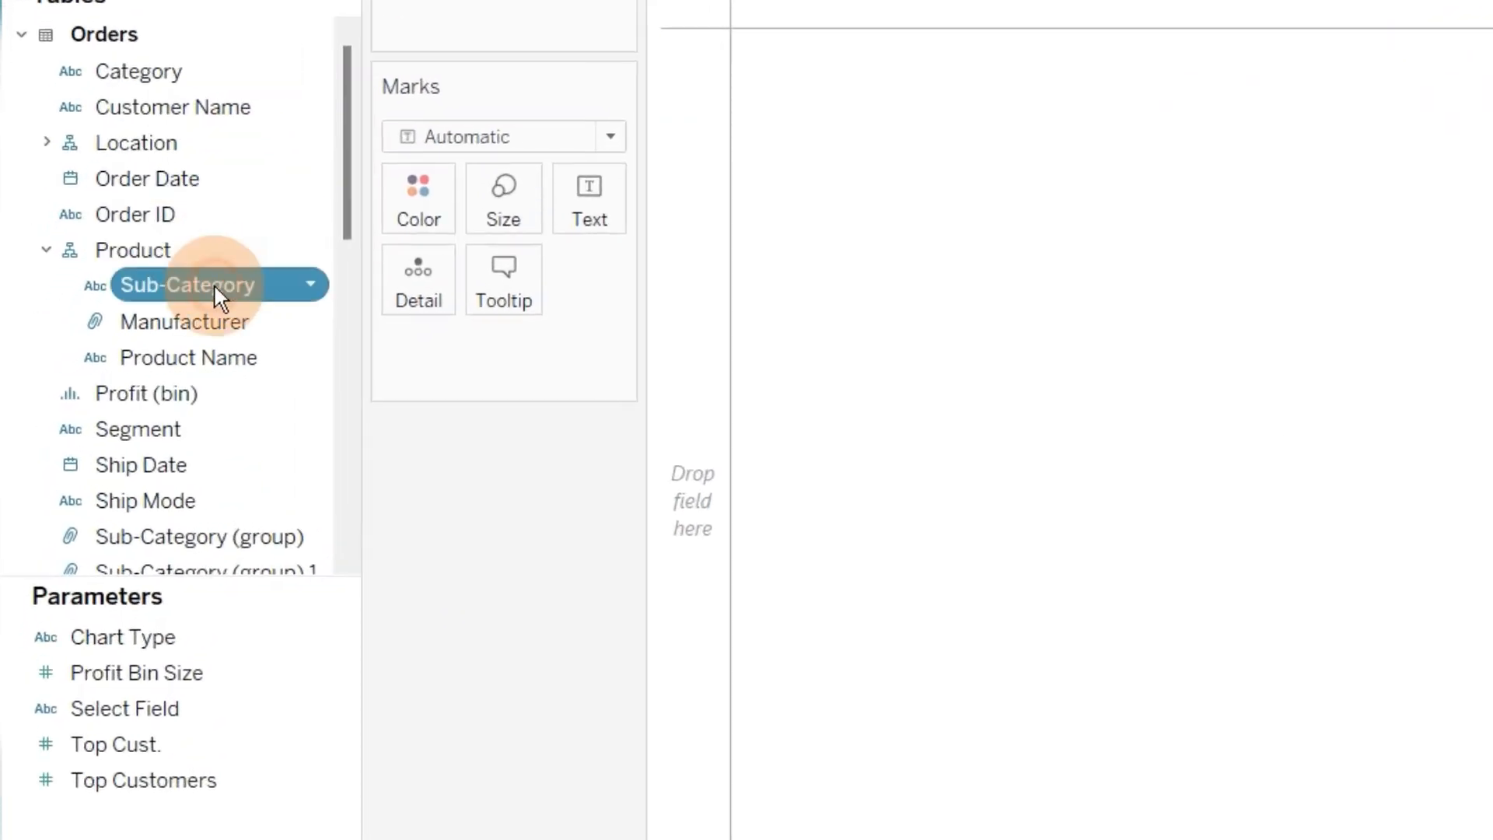
left_click_drag(213, 283, 641, 169)
scroll(203, 543, "down", 2)
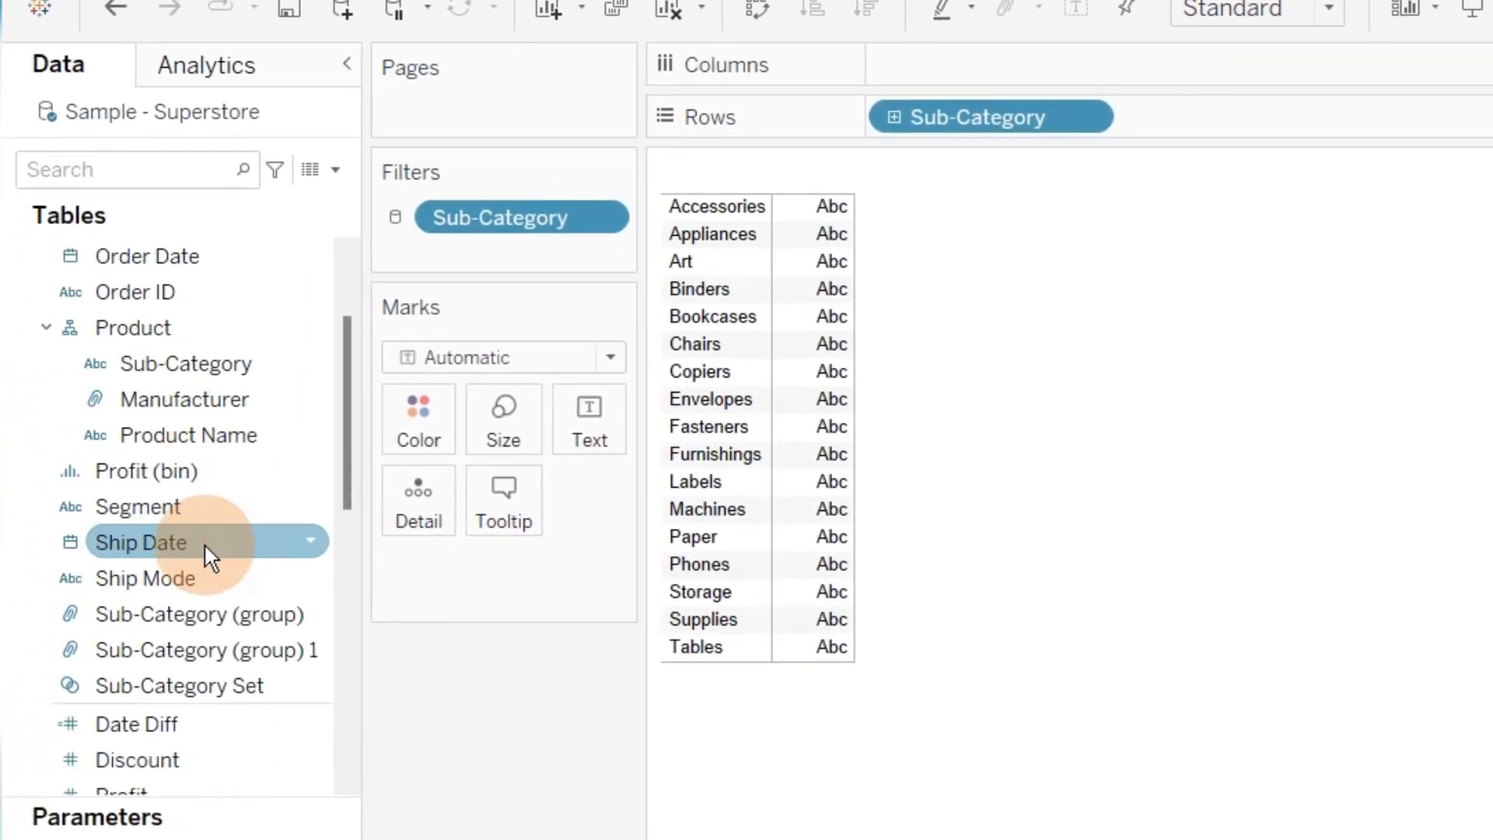
scroll(210, 542, "down", 2)
scroll(224, 587, "down", 4)
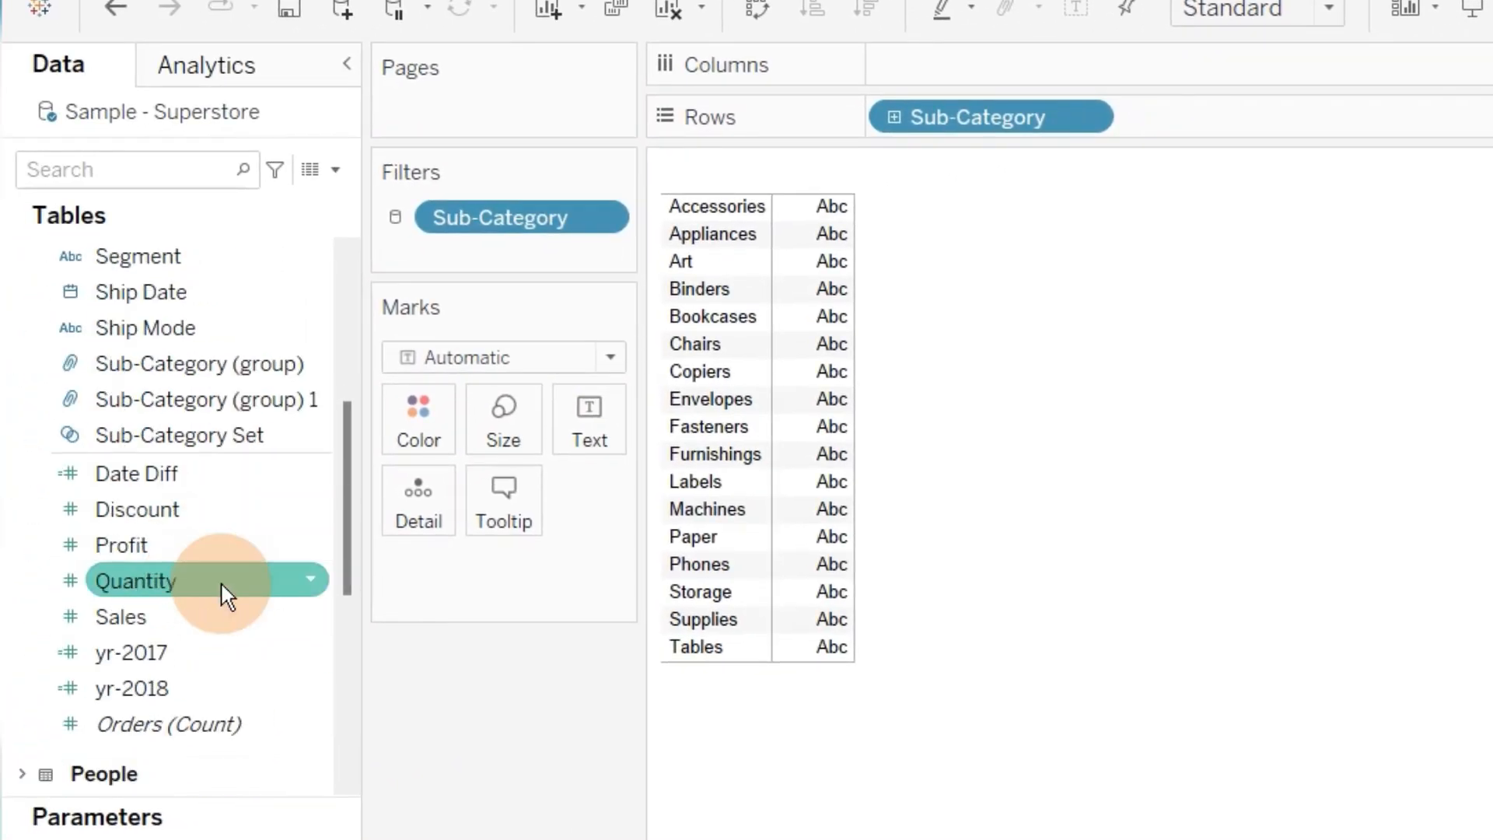
scroll(221, 581, "down", 1)
left_click_drag(236, 541, 1062, 58)
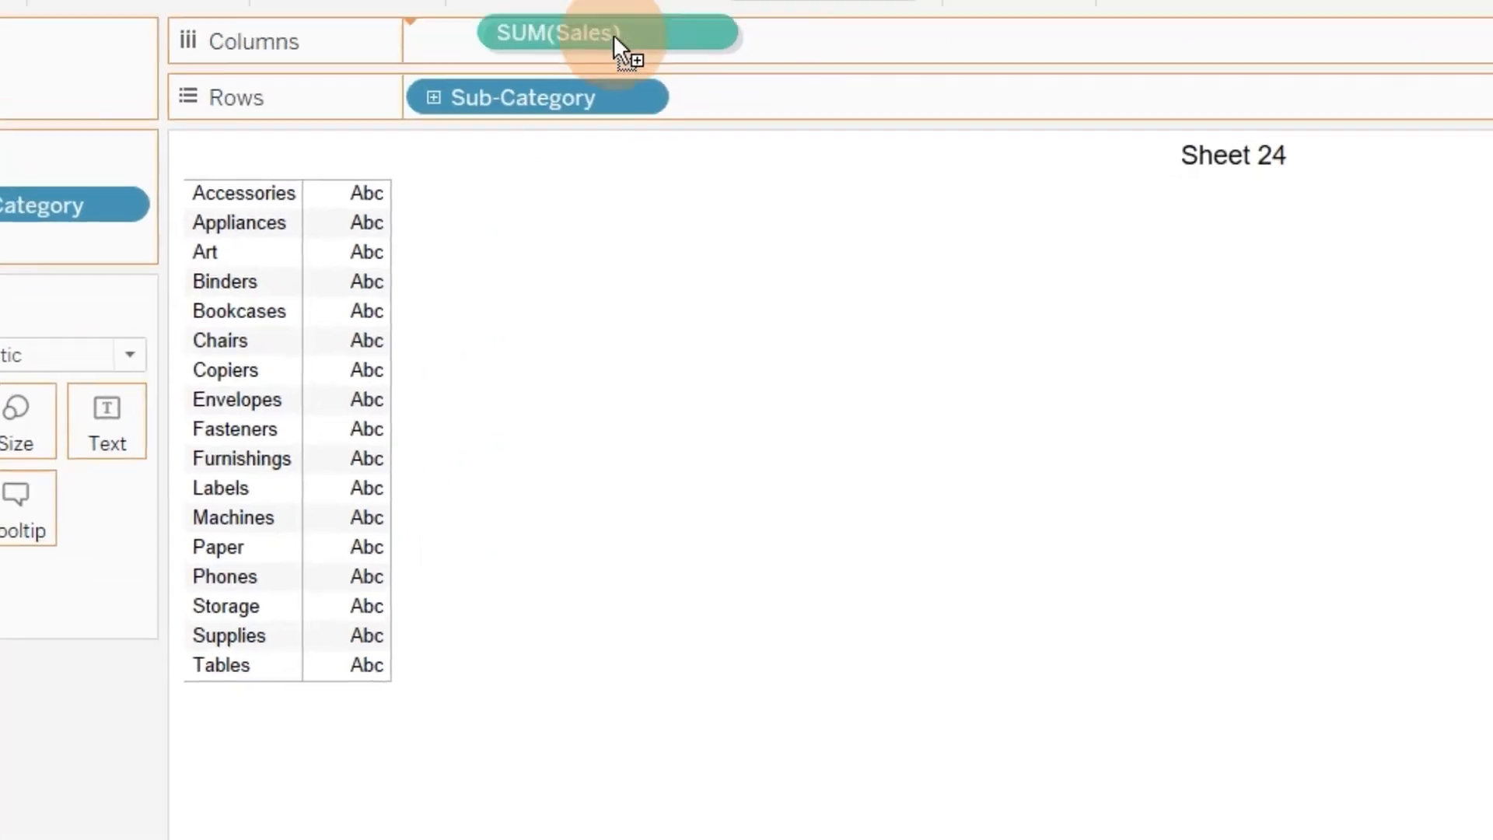
left_click_drag(614, 35, 603, 41)
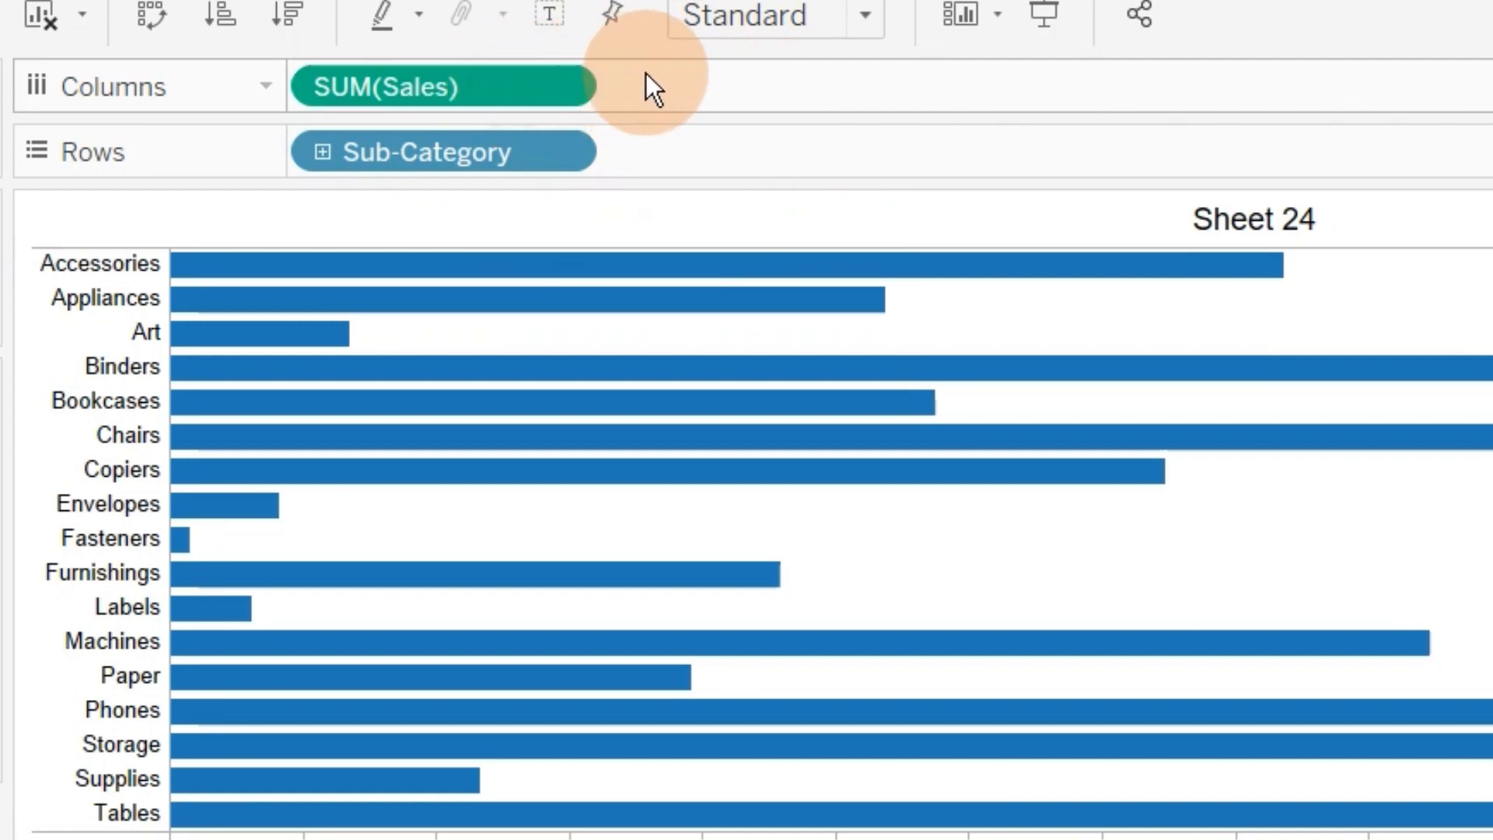
- Duplicate SUM(Sales) on Columns so that two Sales bar charts stand side by side
right_click(678, 78)
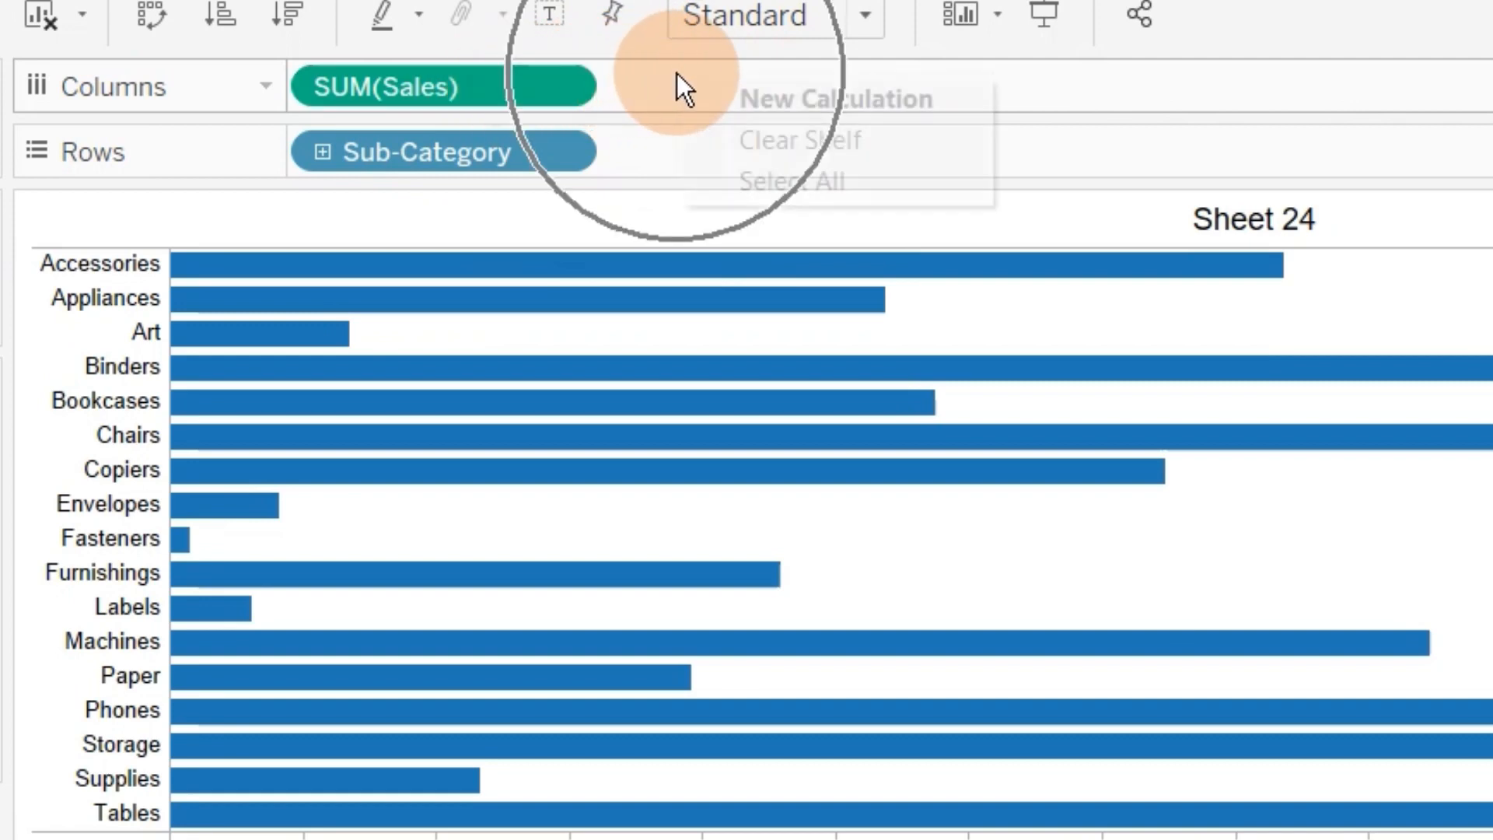
left_click(507, 77)
left_click_drag(507, 76, 829, 75)
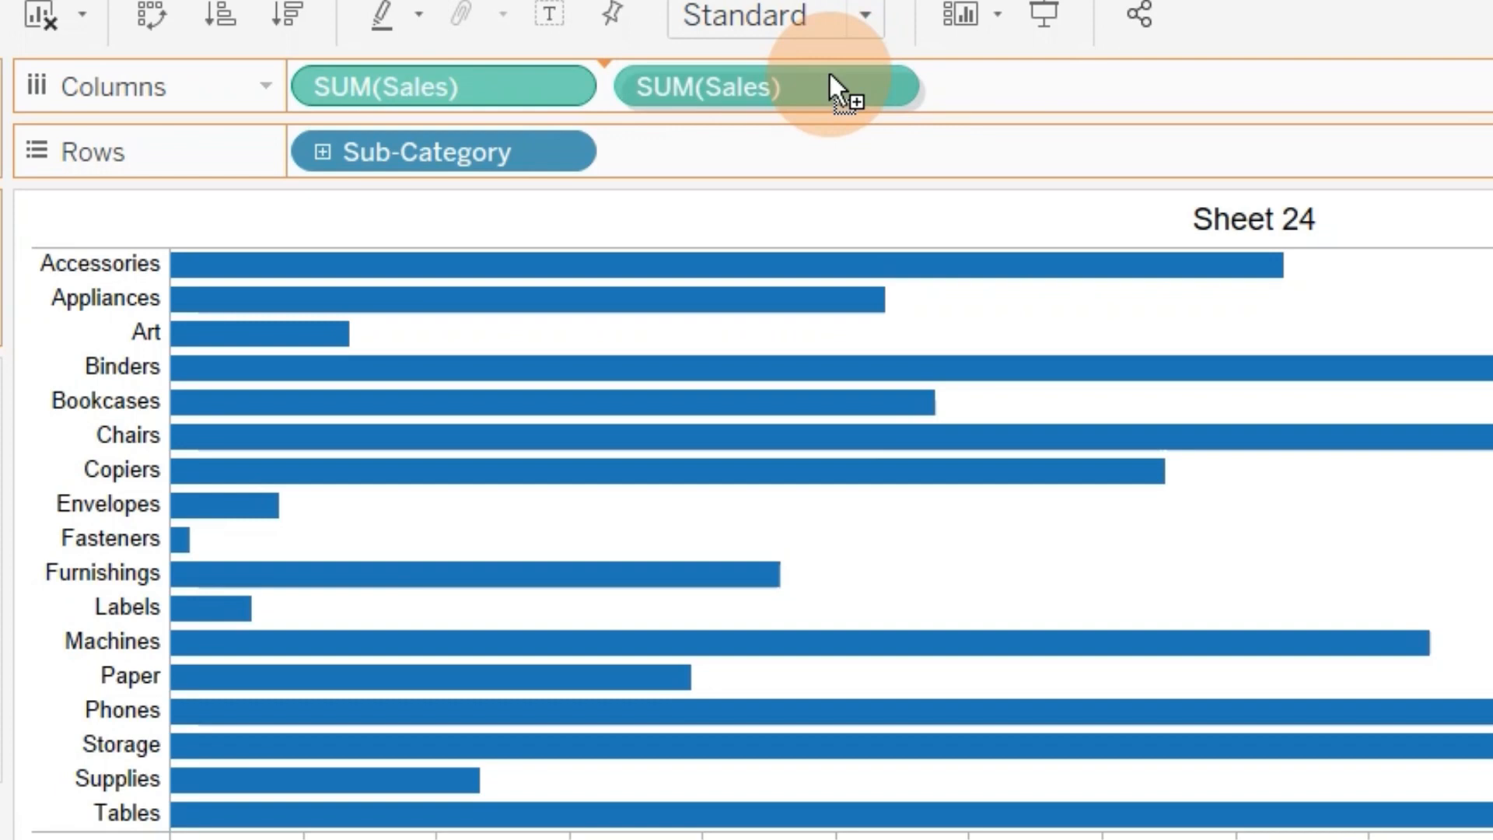
left_click_drag(829, 73, 829, 73)
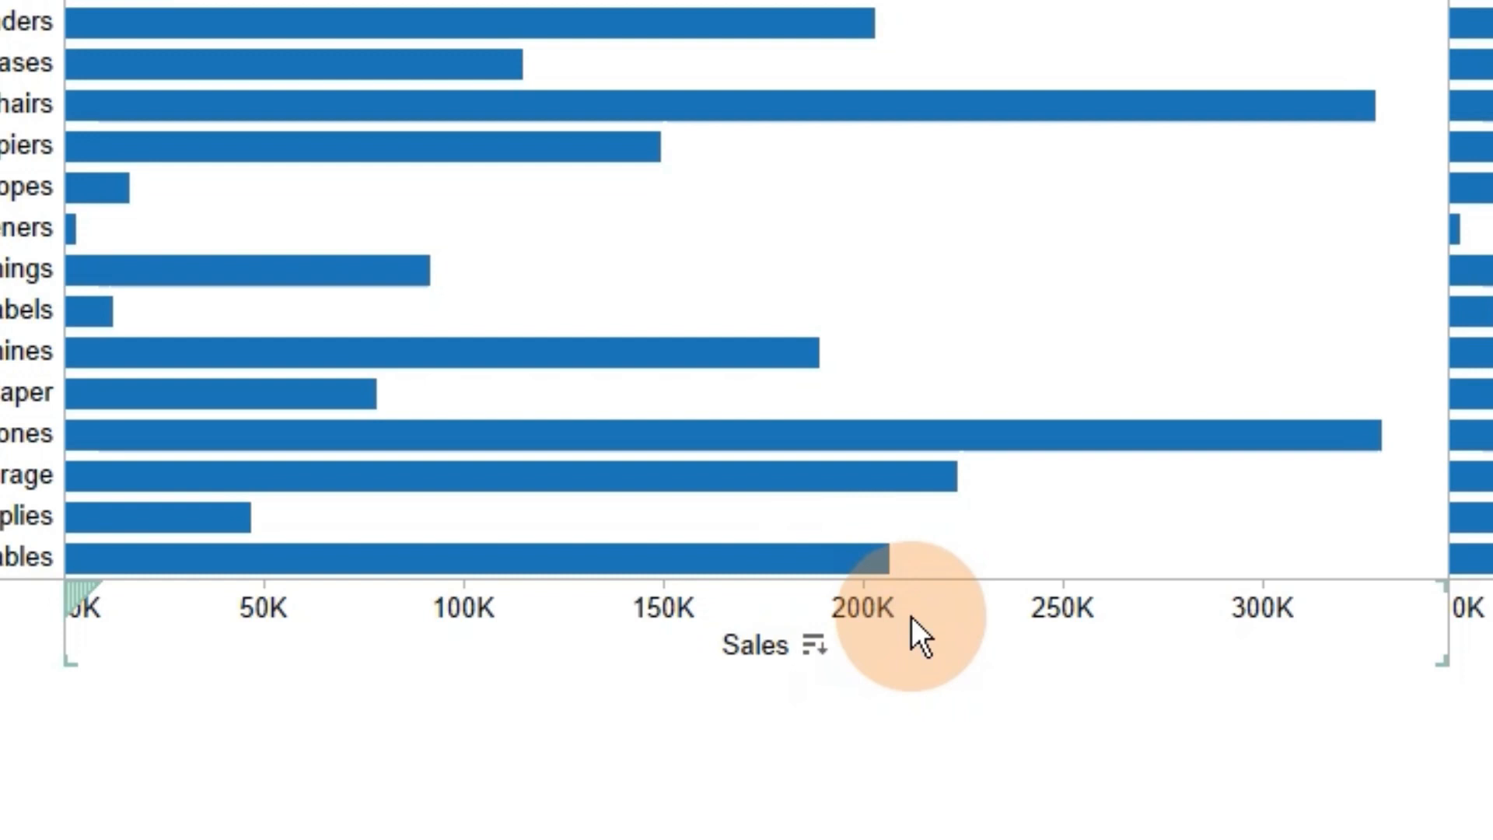
- Reverse the scale of the first Sales axis so its bars mirror those of the second
right_click(912, 618)
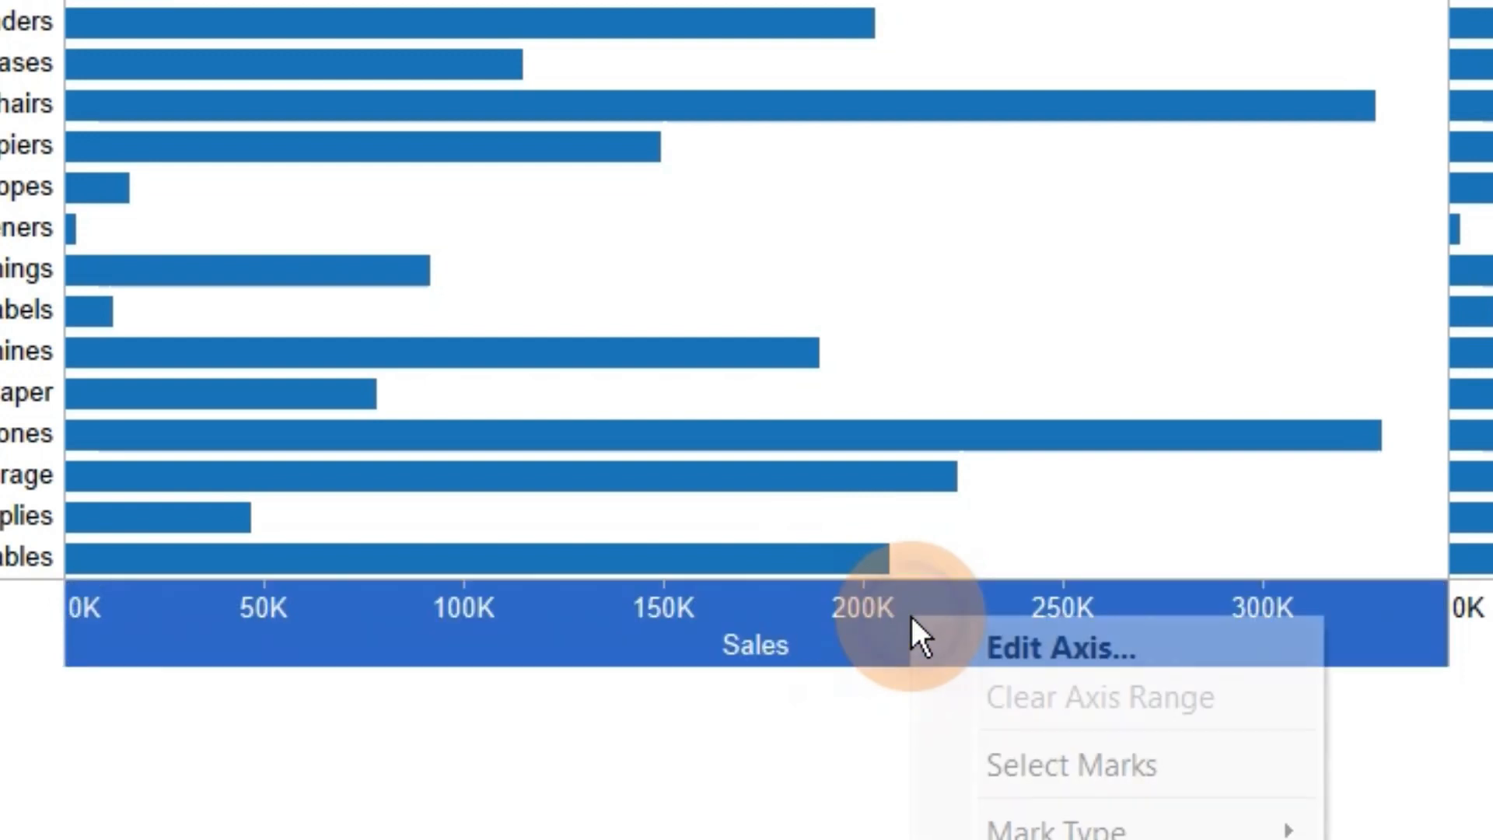
left_click(1000, 647)
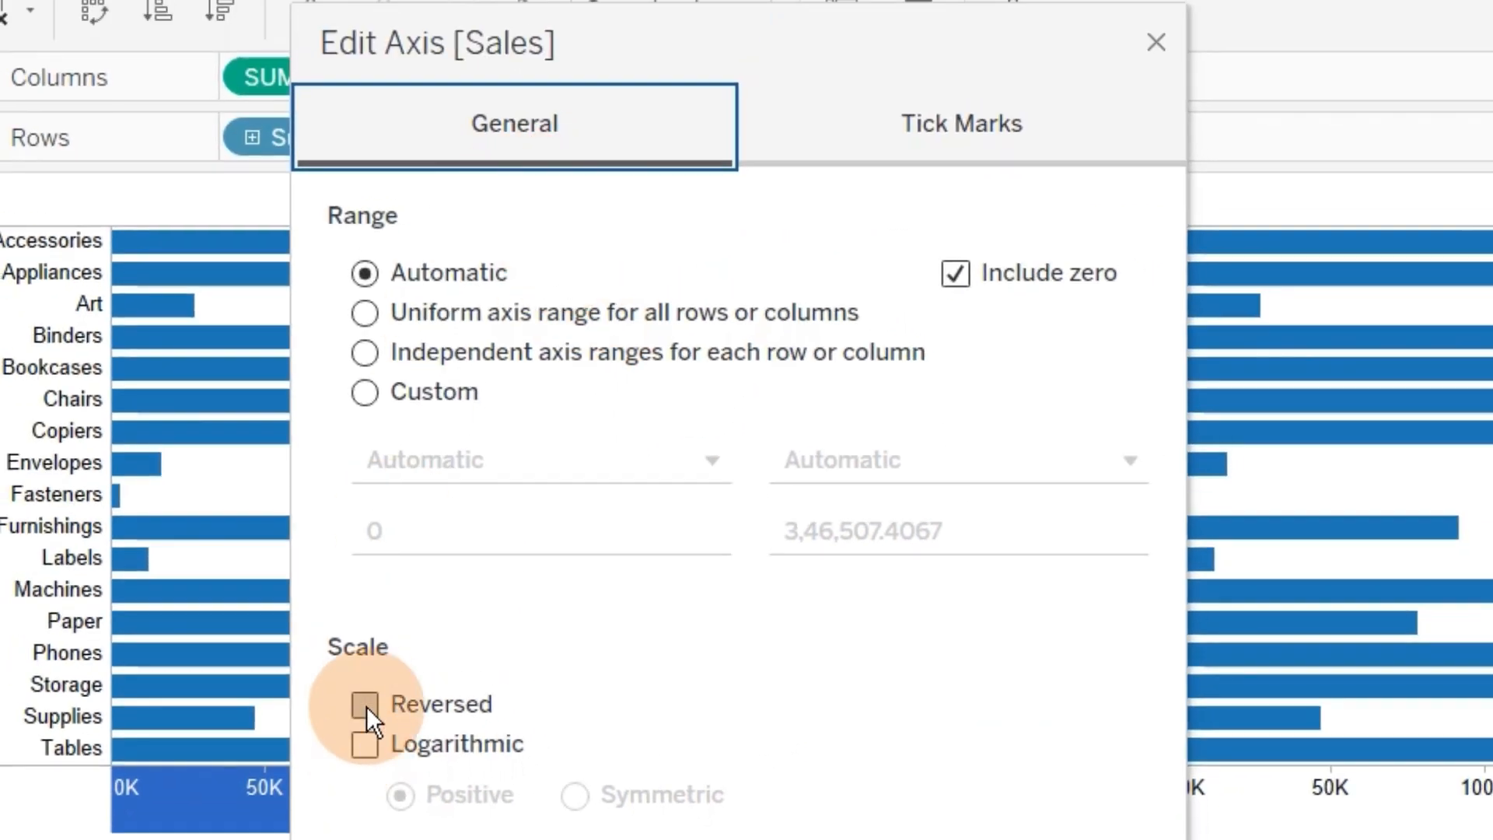
left_click(365, 704)
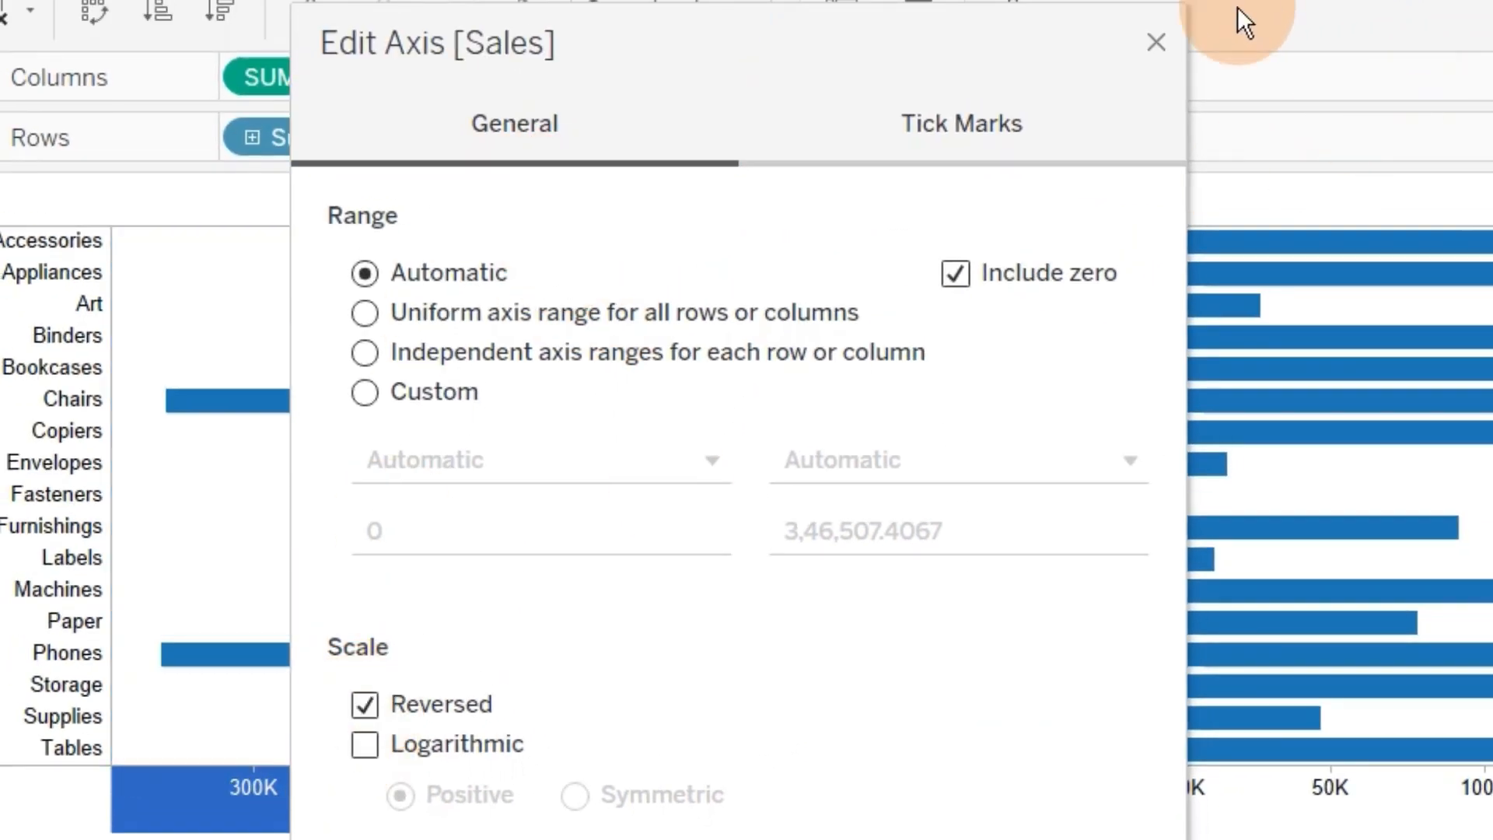
left_click(1156, 42)
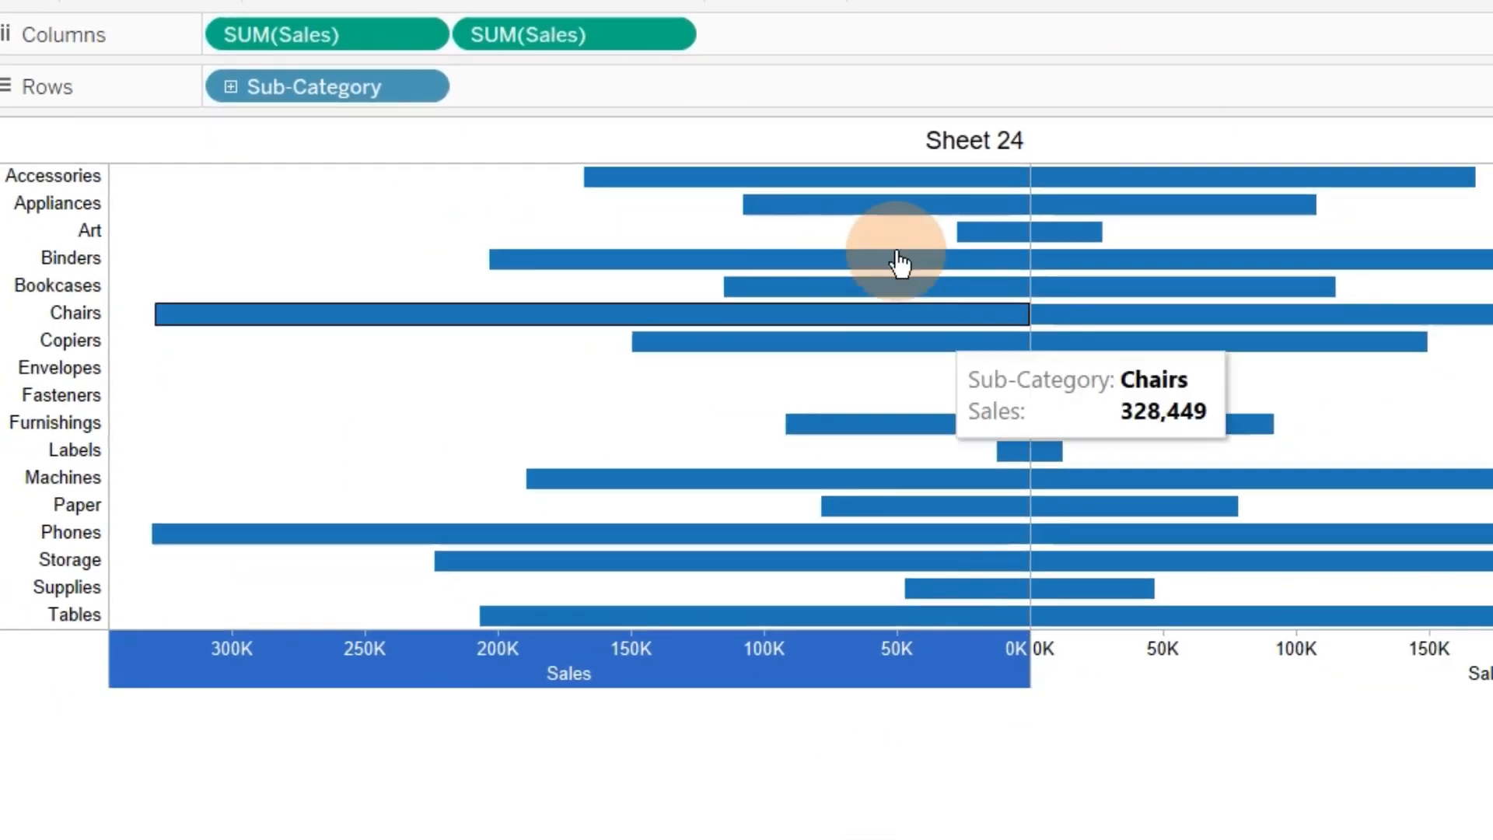
left_click(1076, 755)
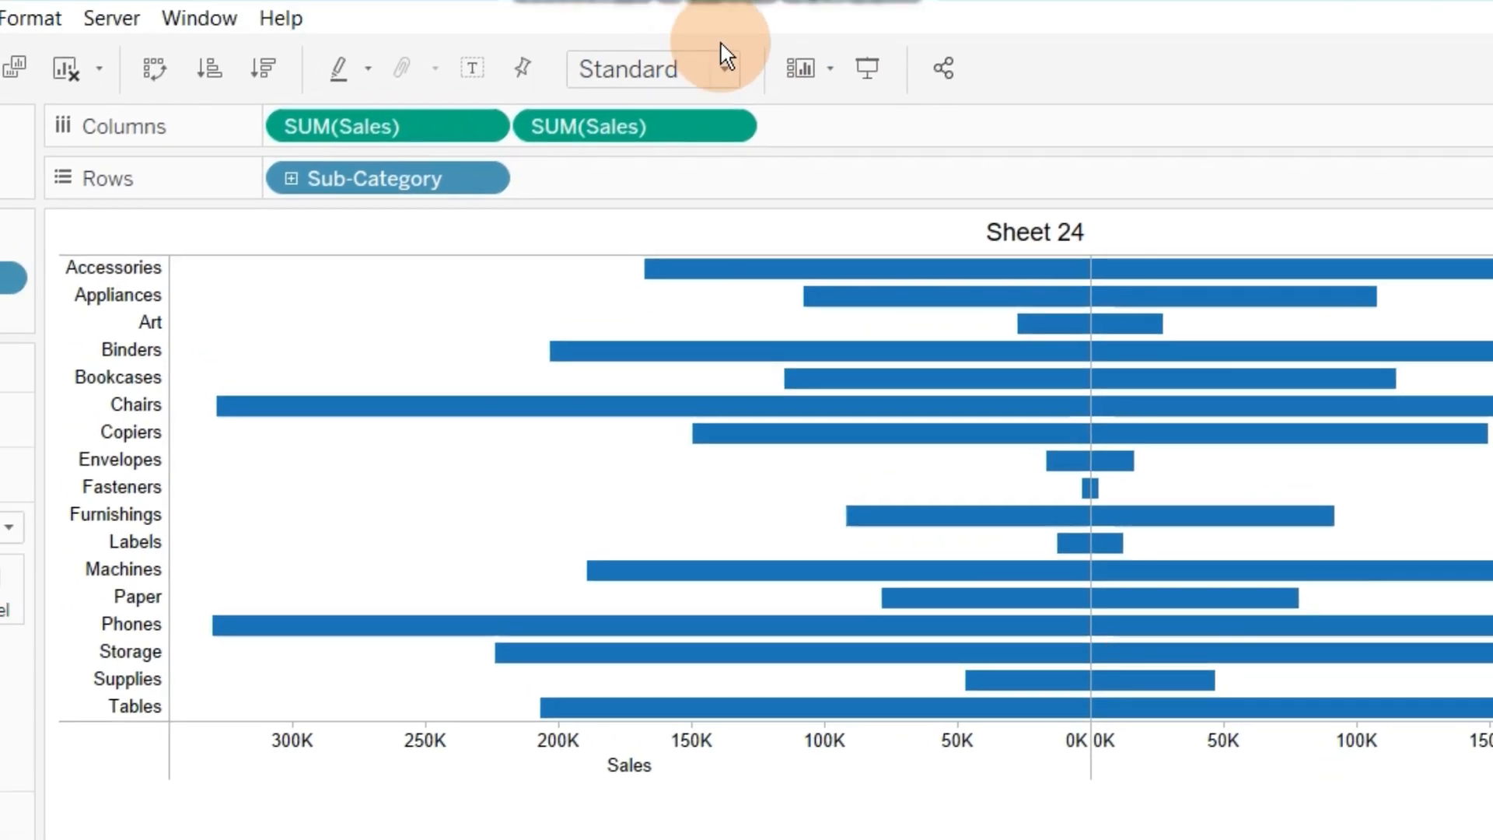
- Fit the chart to Entire View and sort the sub-categories in ascending order of Sales
left_click(722, 63)
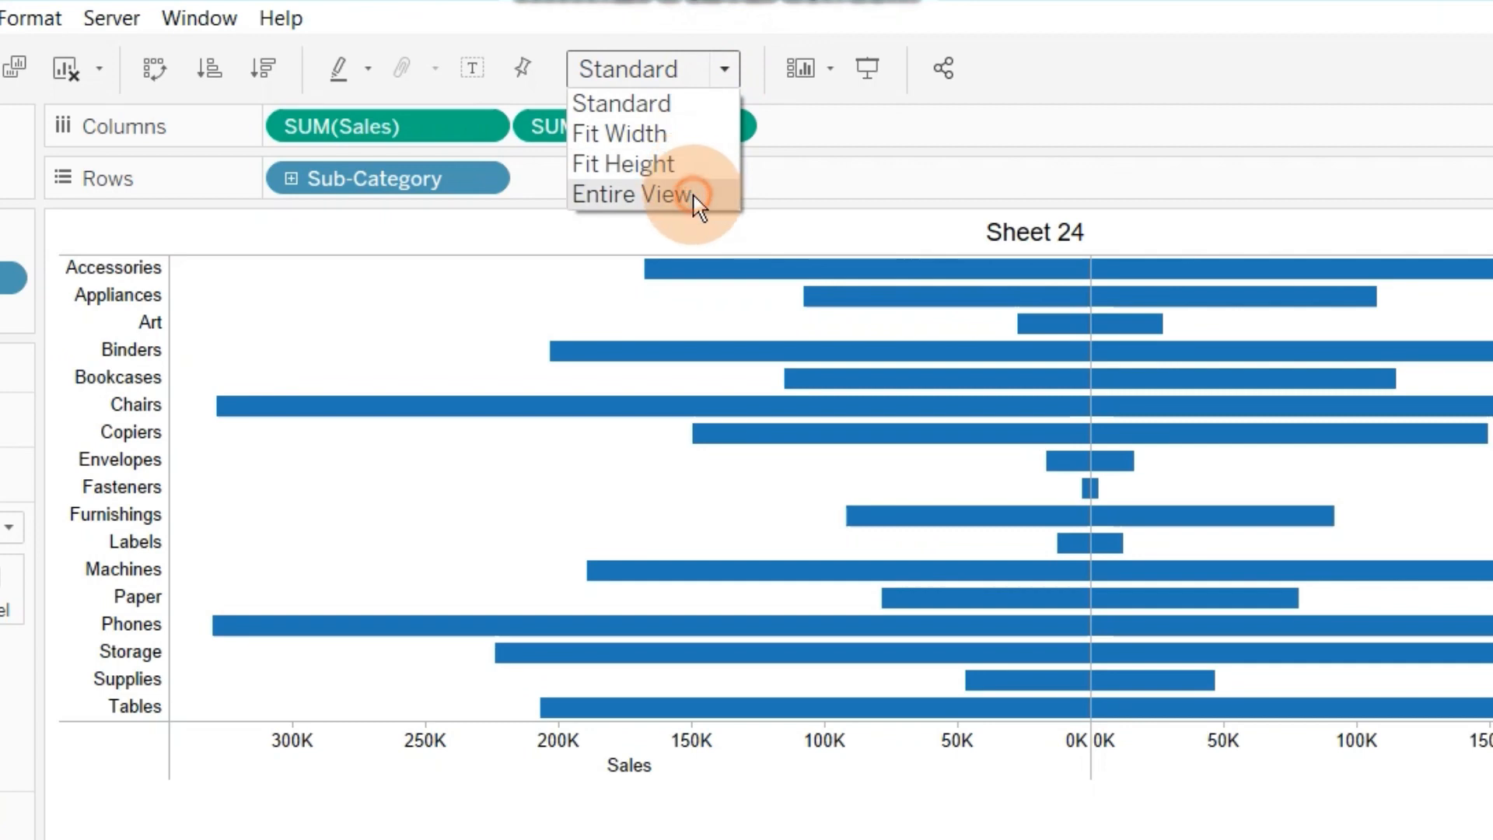
left_click(692, 194)
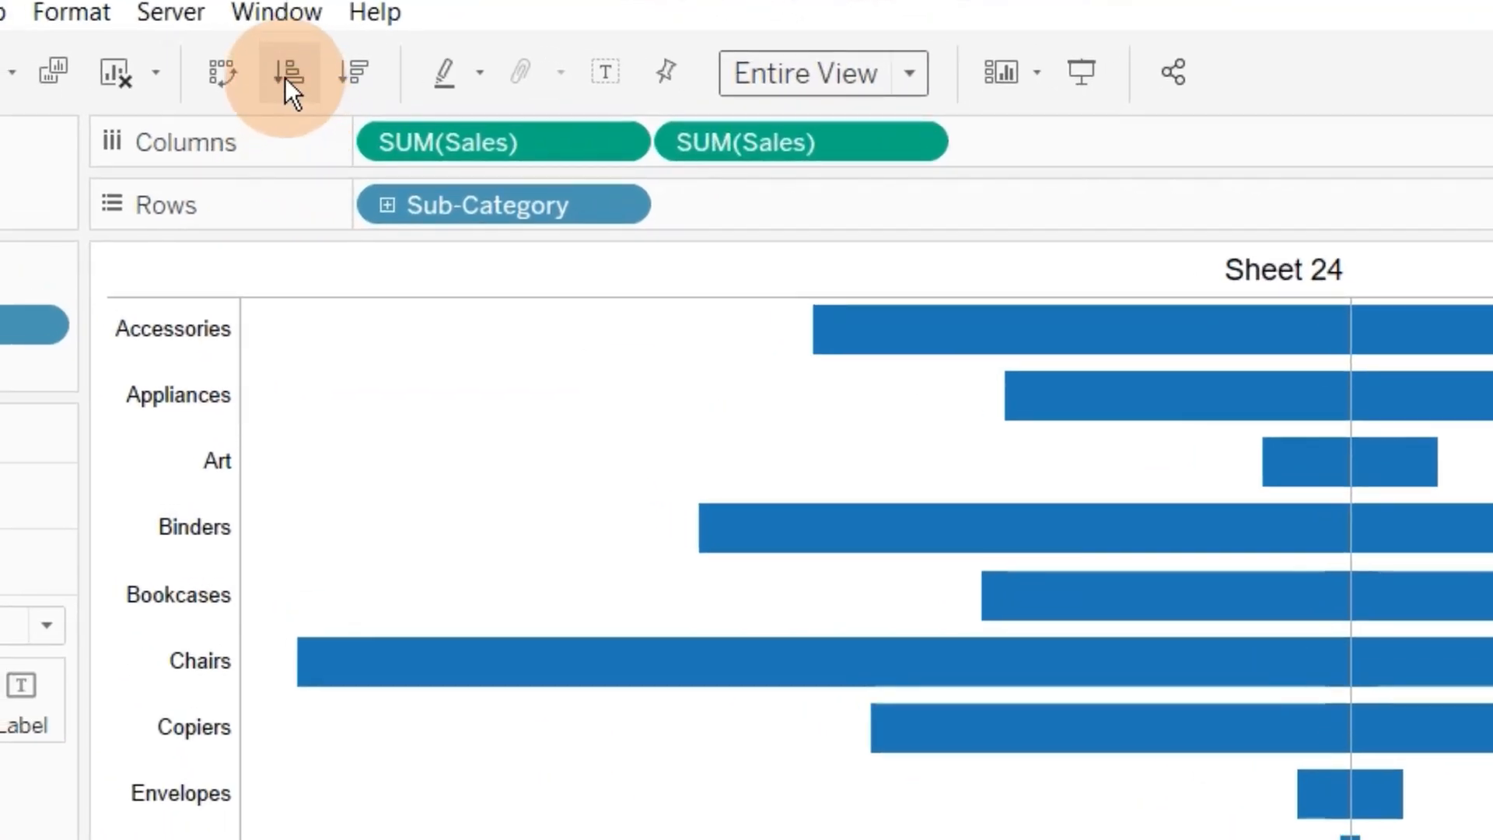
left_click(285, 77)
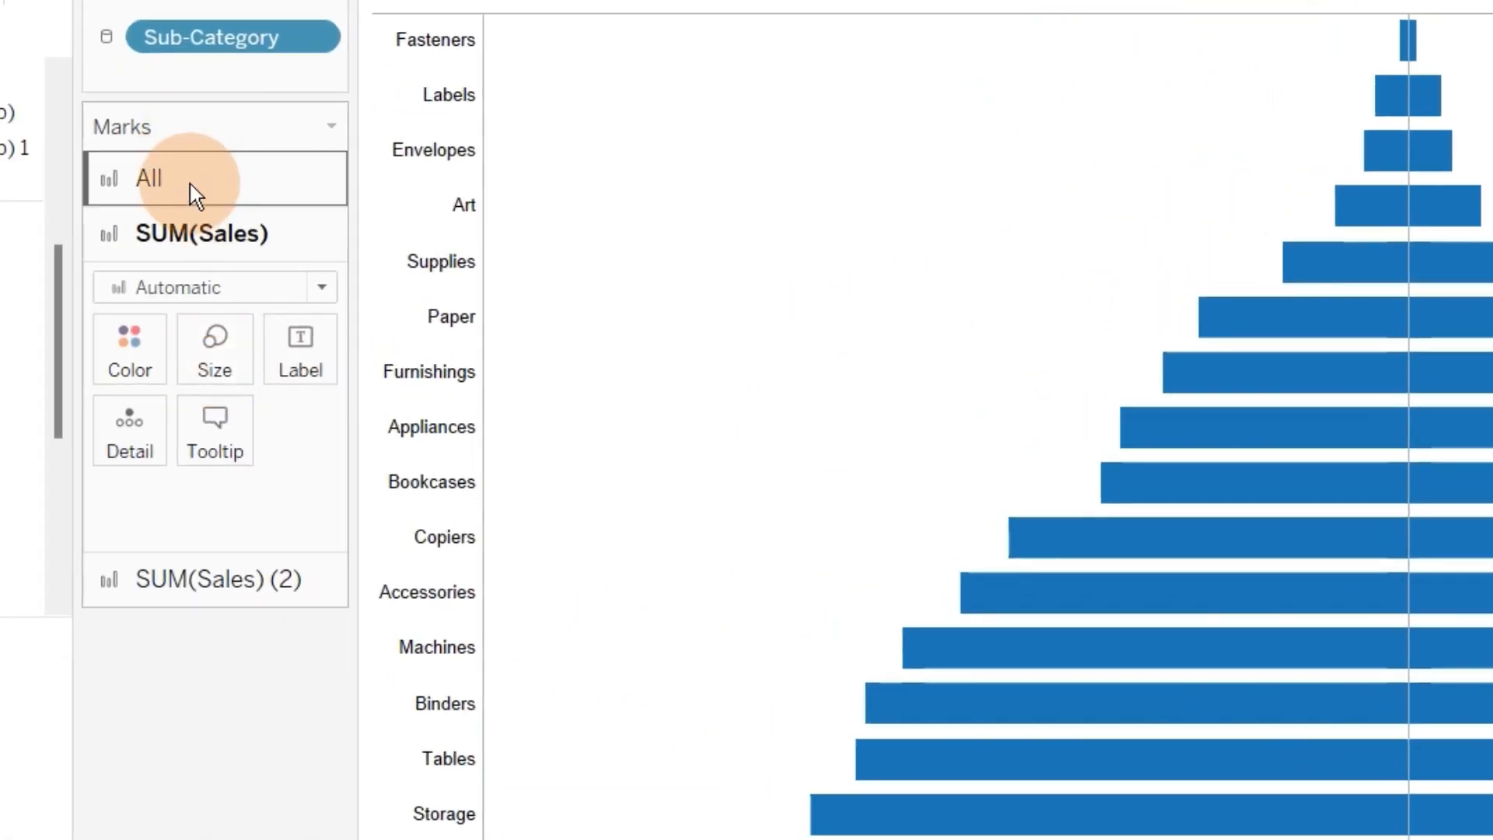
- Increase the size of the bars slightly for all marks to narrow the gaps between them
left_click(194, 187)
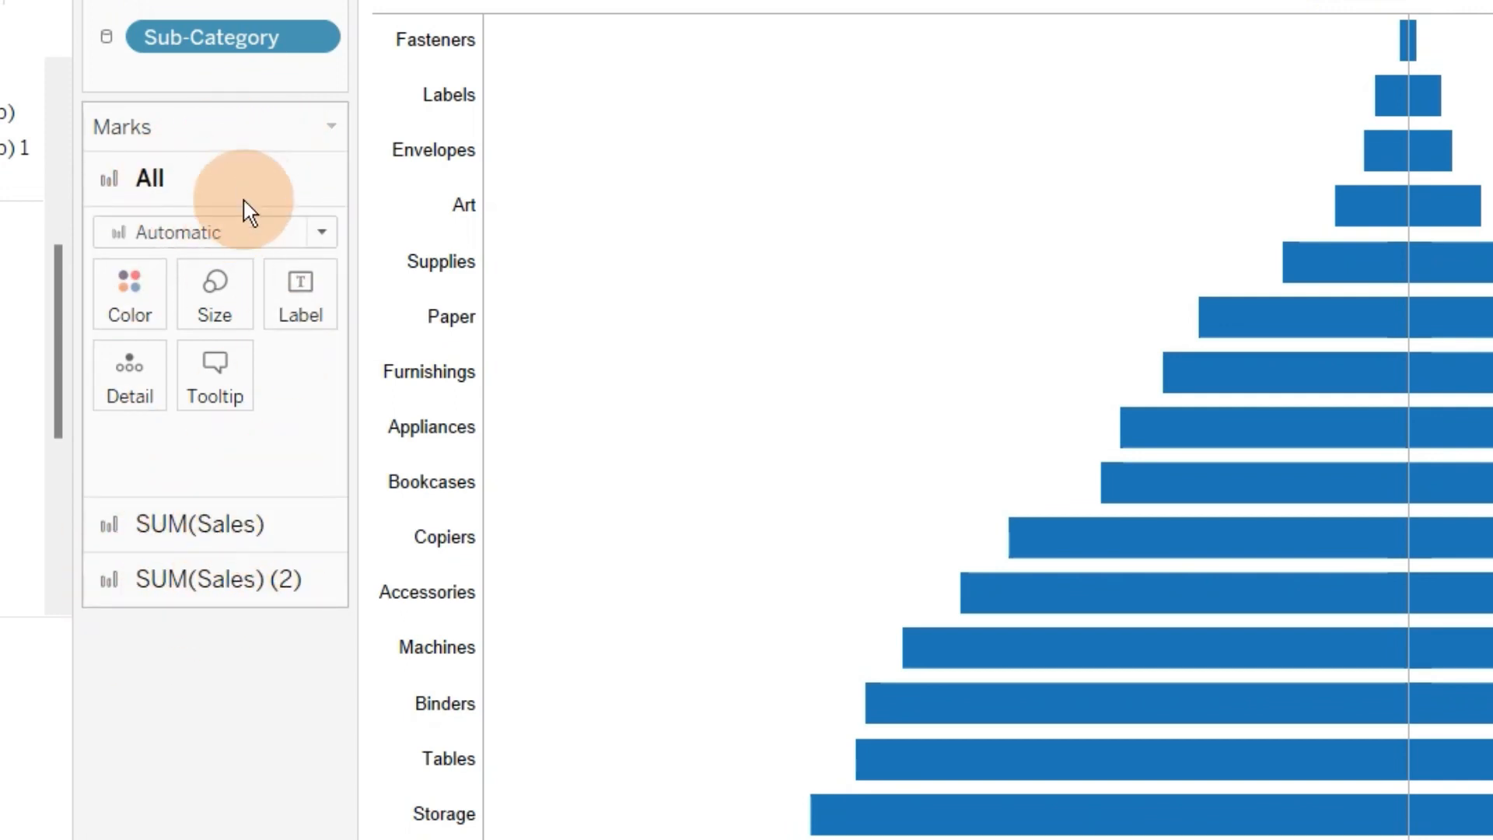
left_click(214, 289)
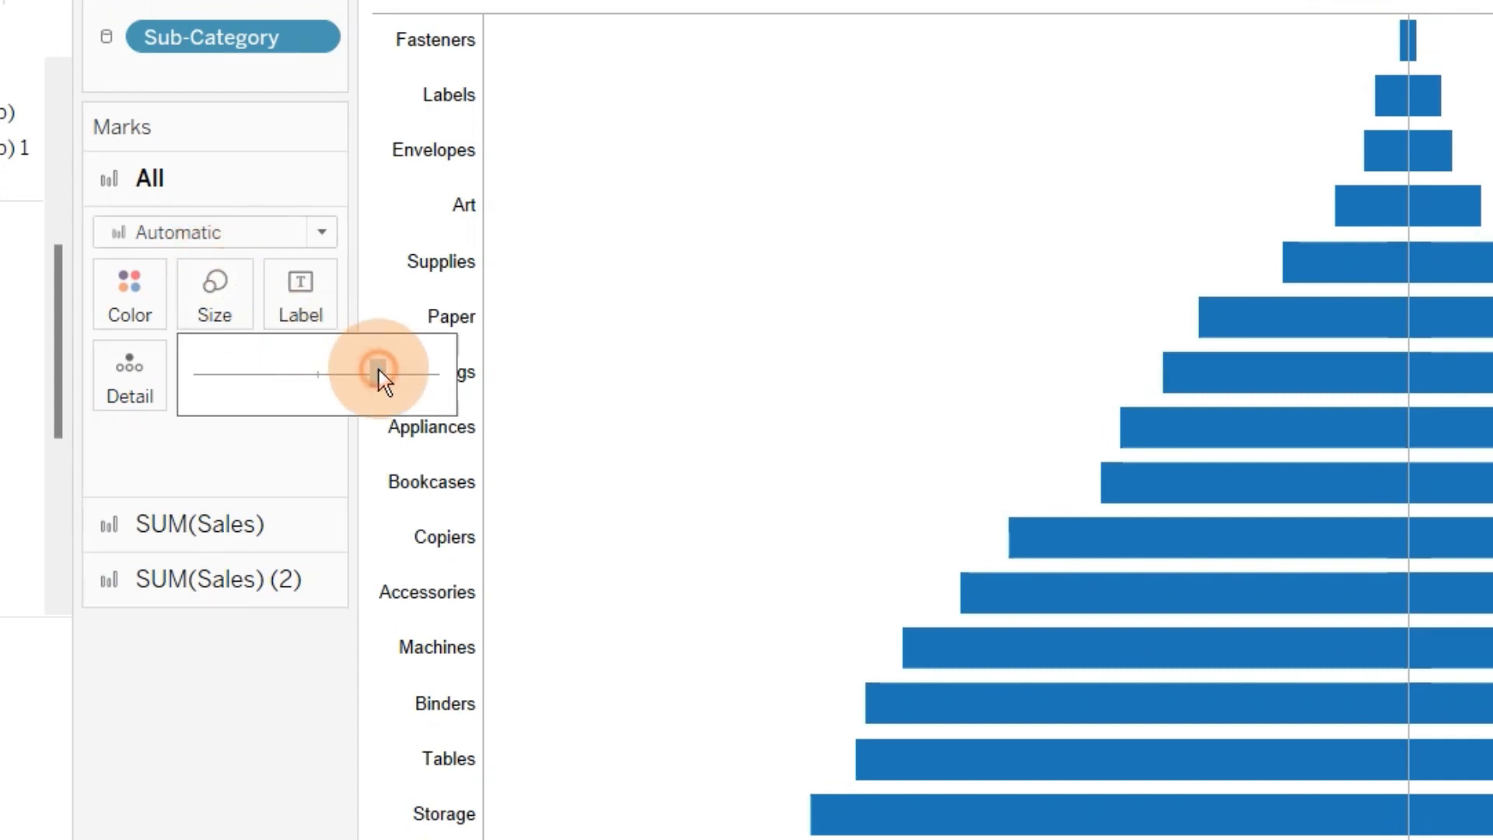
left_click_drag(378, 370, 403, 364)
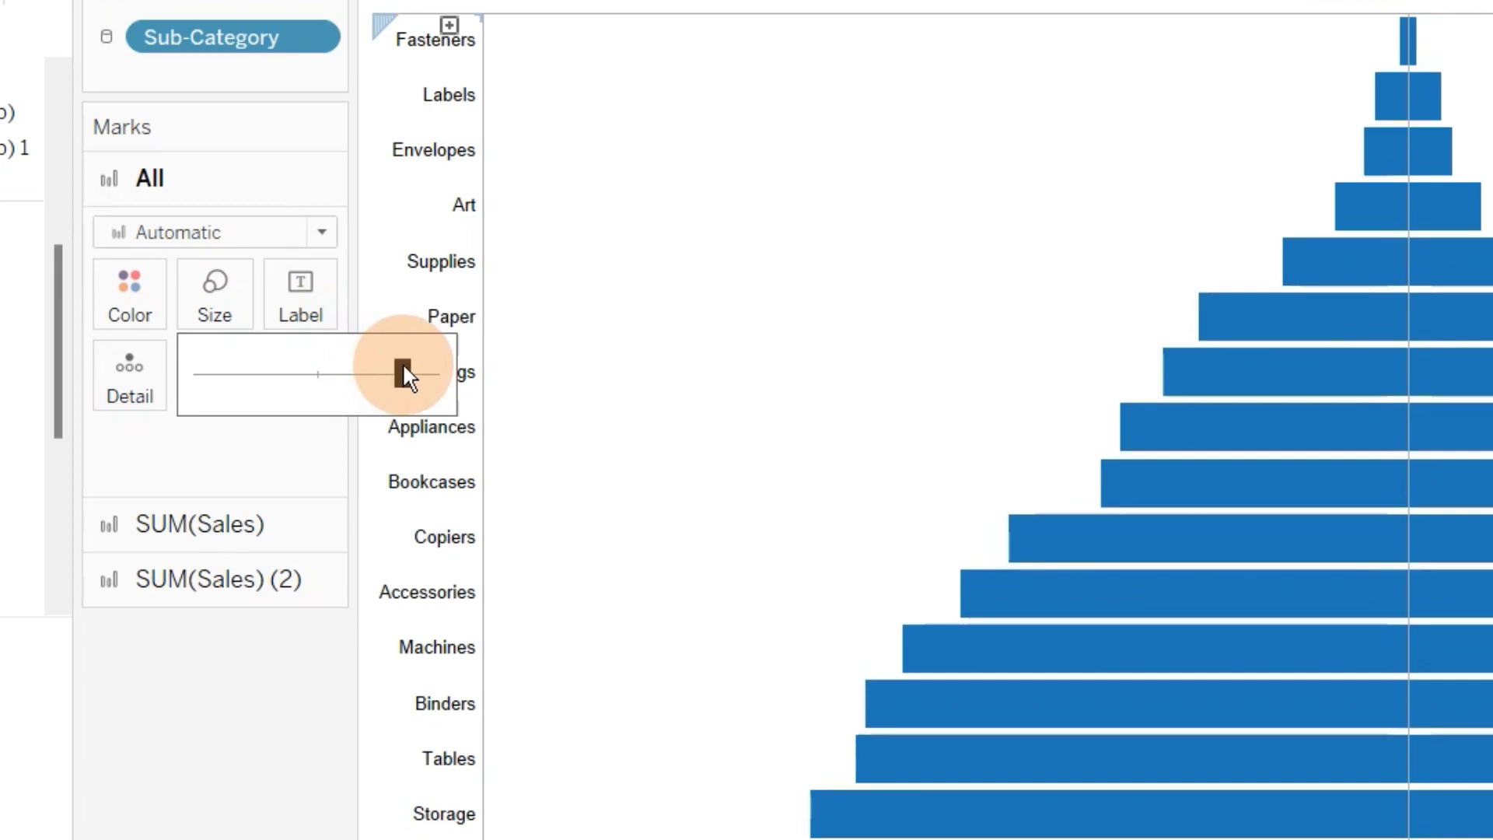
left_click(217, 643)
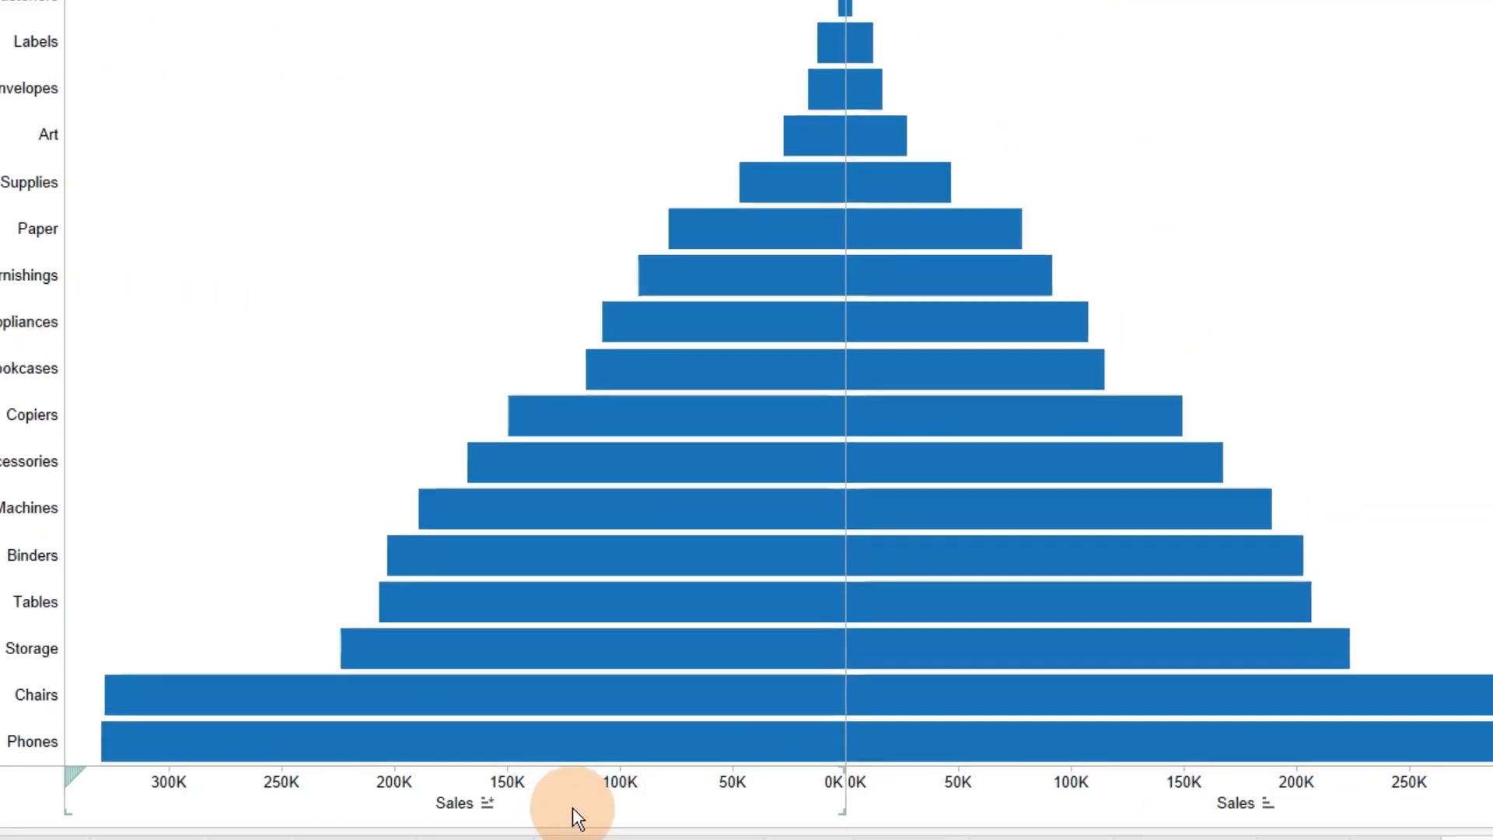
- Hide the headers of the Sales axes and the sheet title
right_click(572, 807)
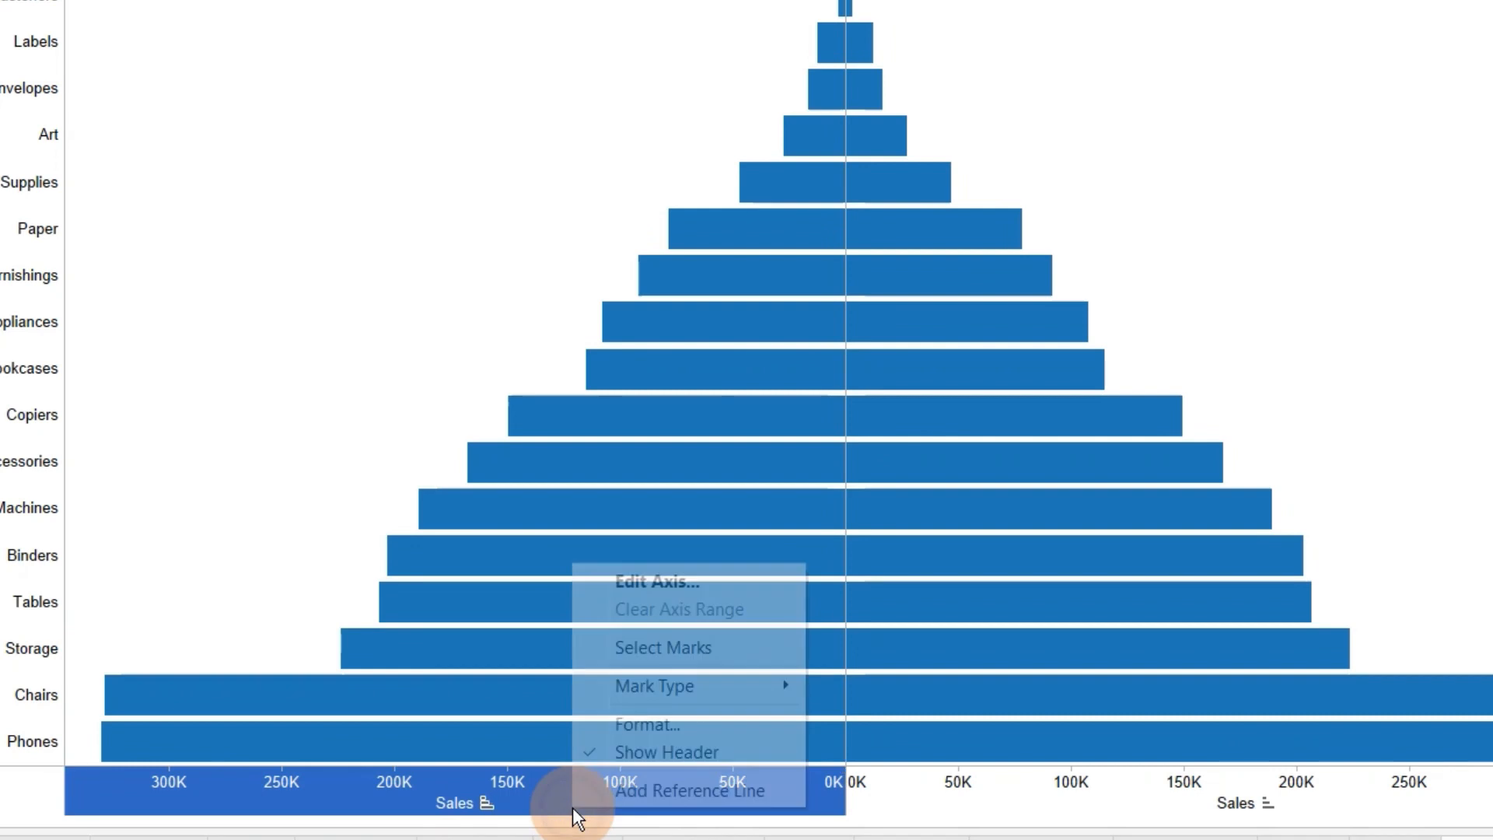
left_click(685, 745)
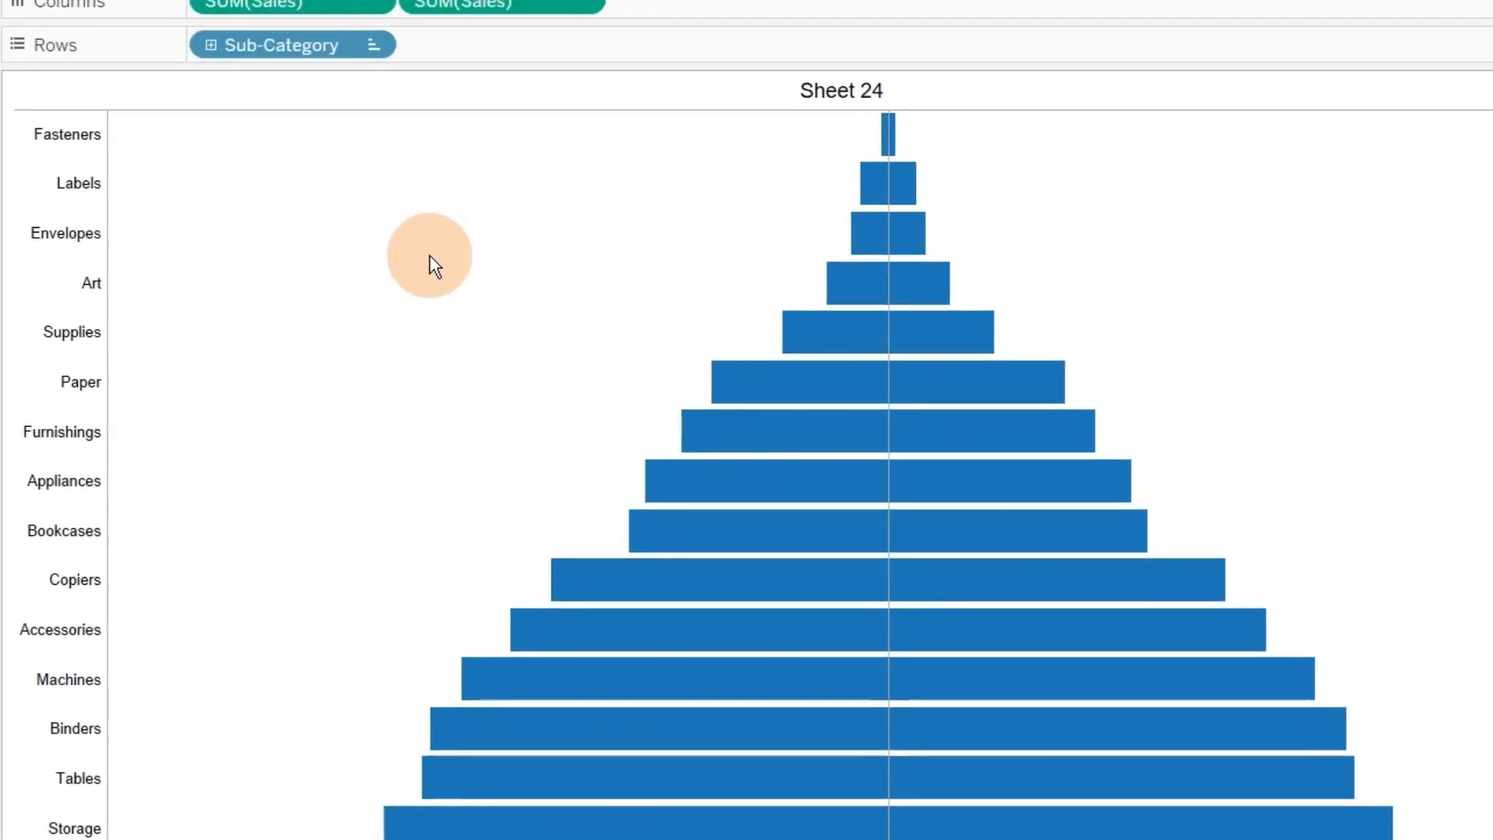
right_click(677, 92)
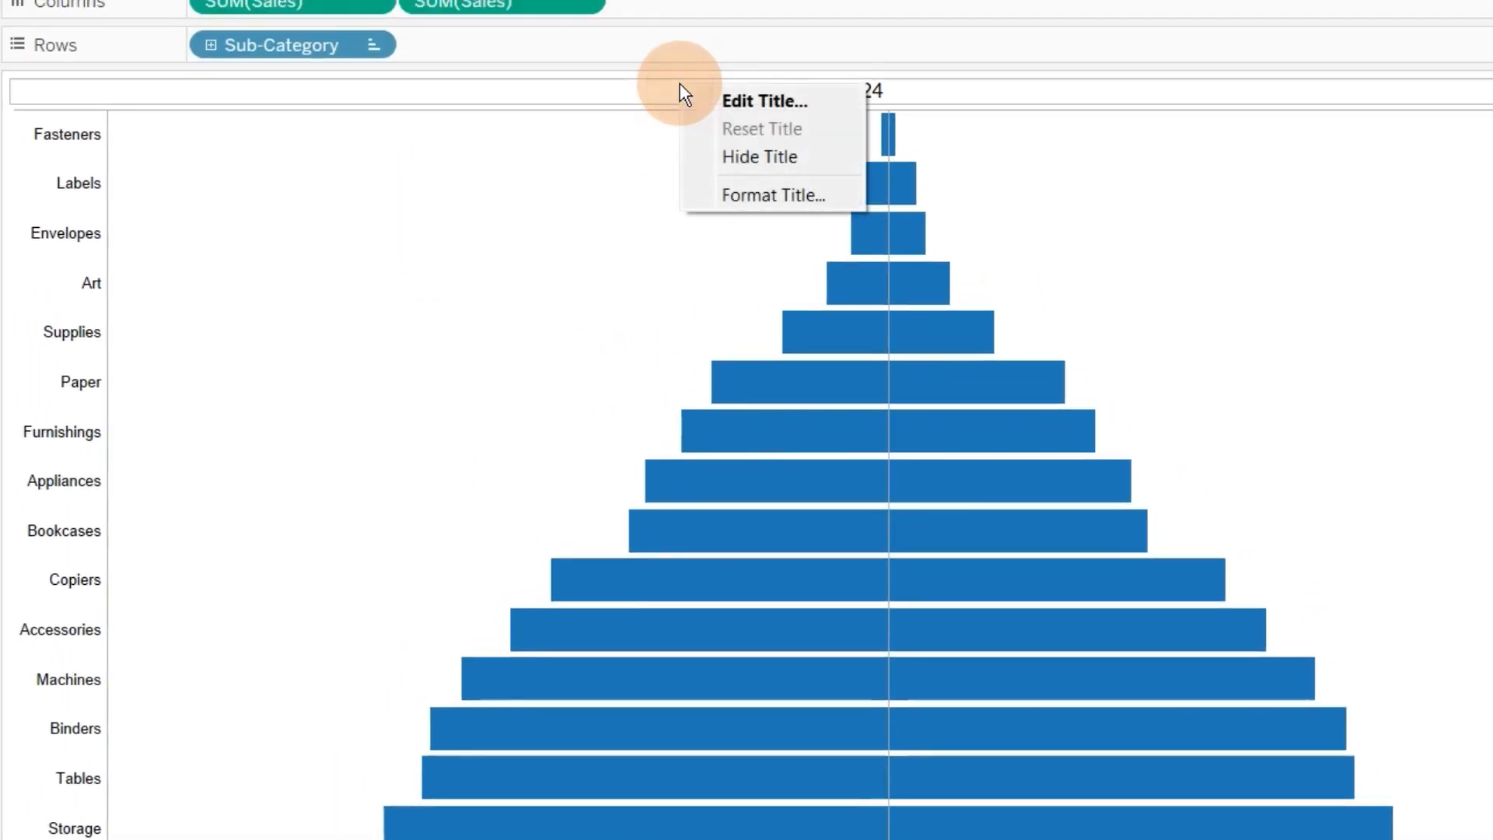
left_click(706, 155)
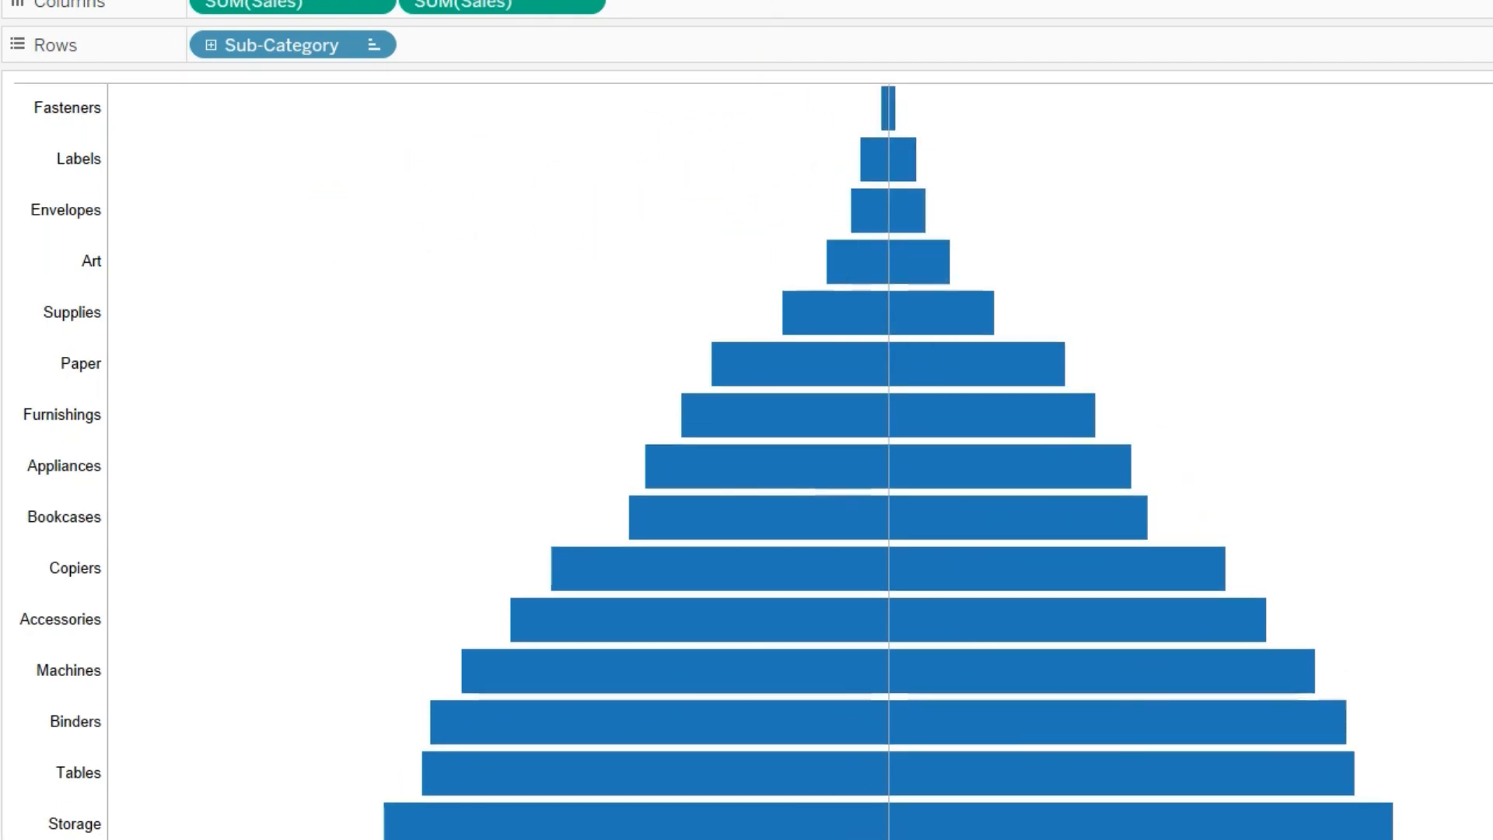
left_click(356, 318)
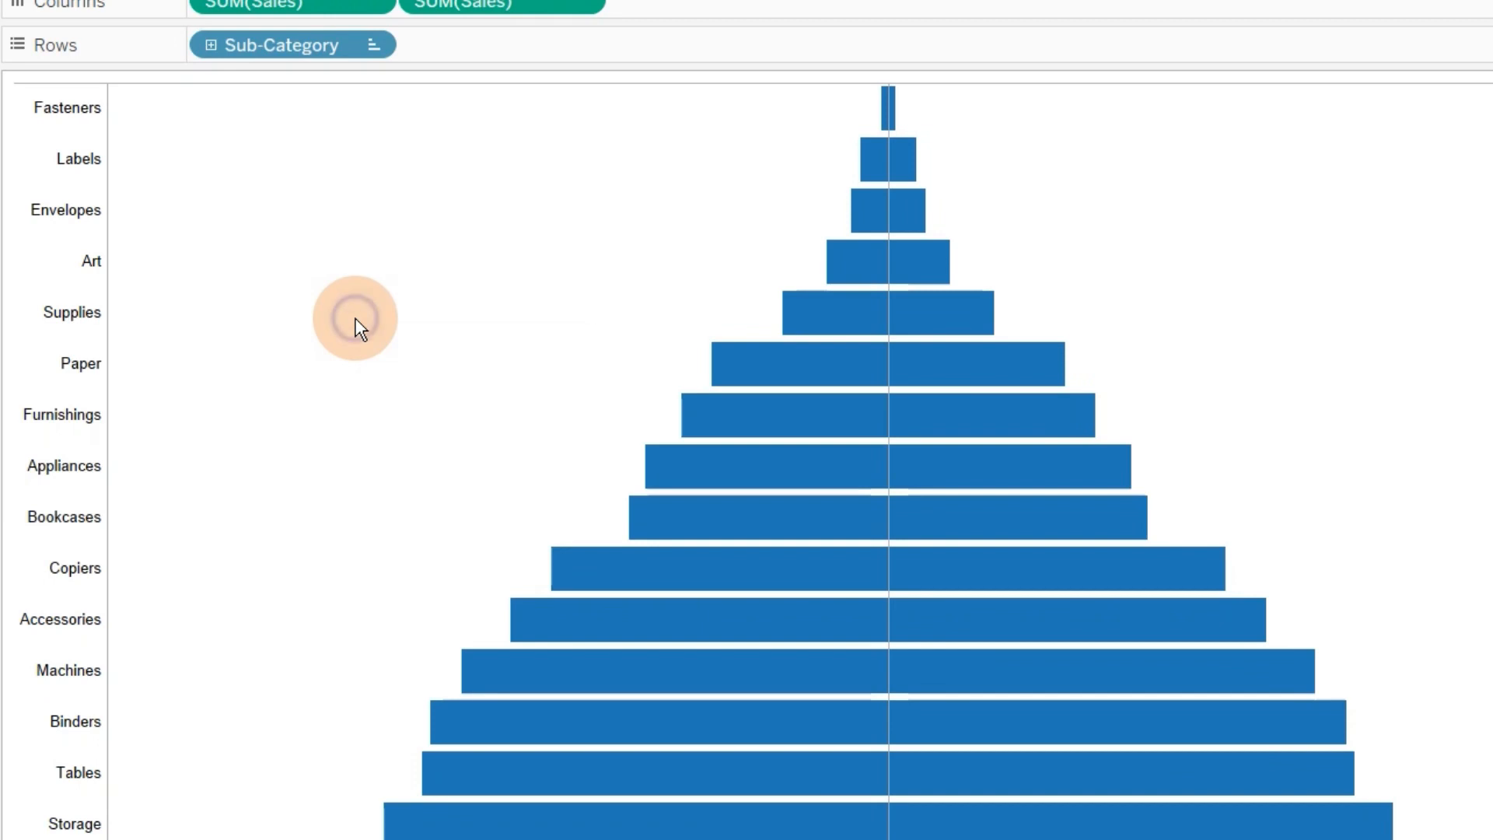
- Format the worksheet's column borders by setting the column divider's pane and header to None
left_click(422, 428)
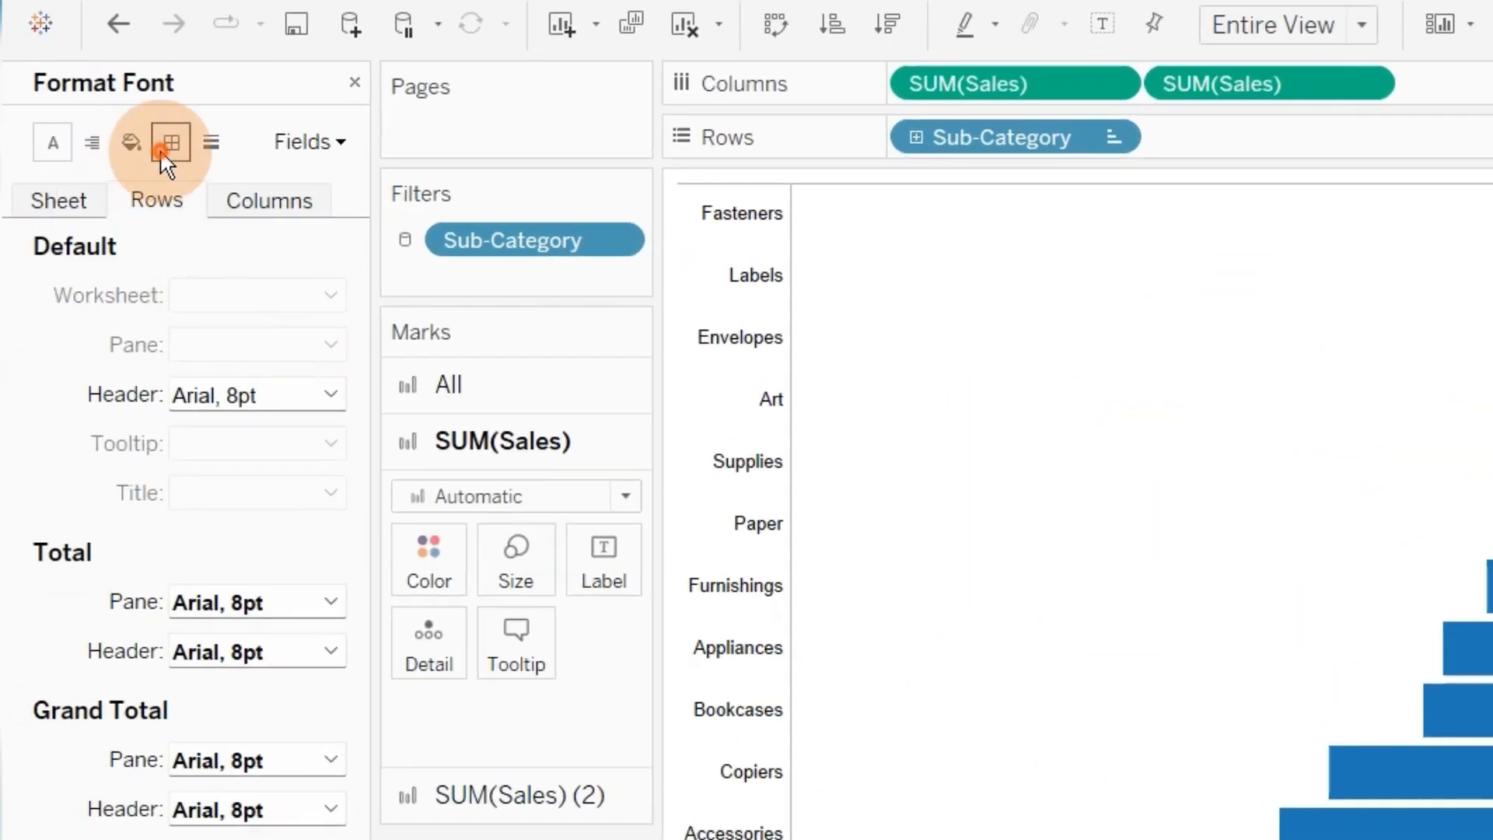
left_click(161, 151)
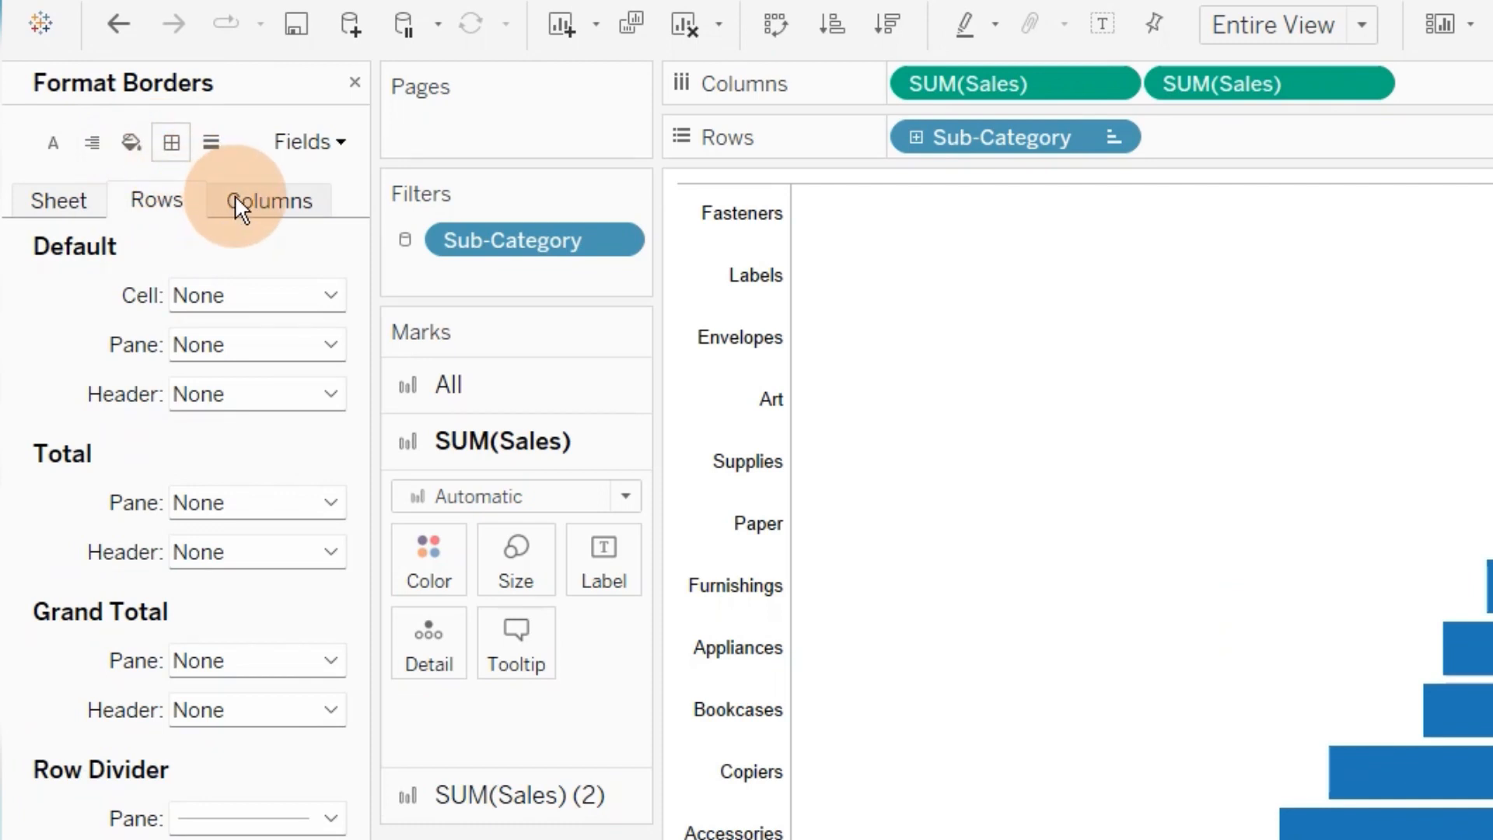
left_click(251, 222)
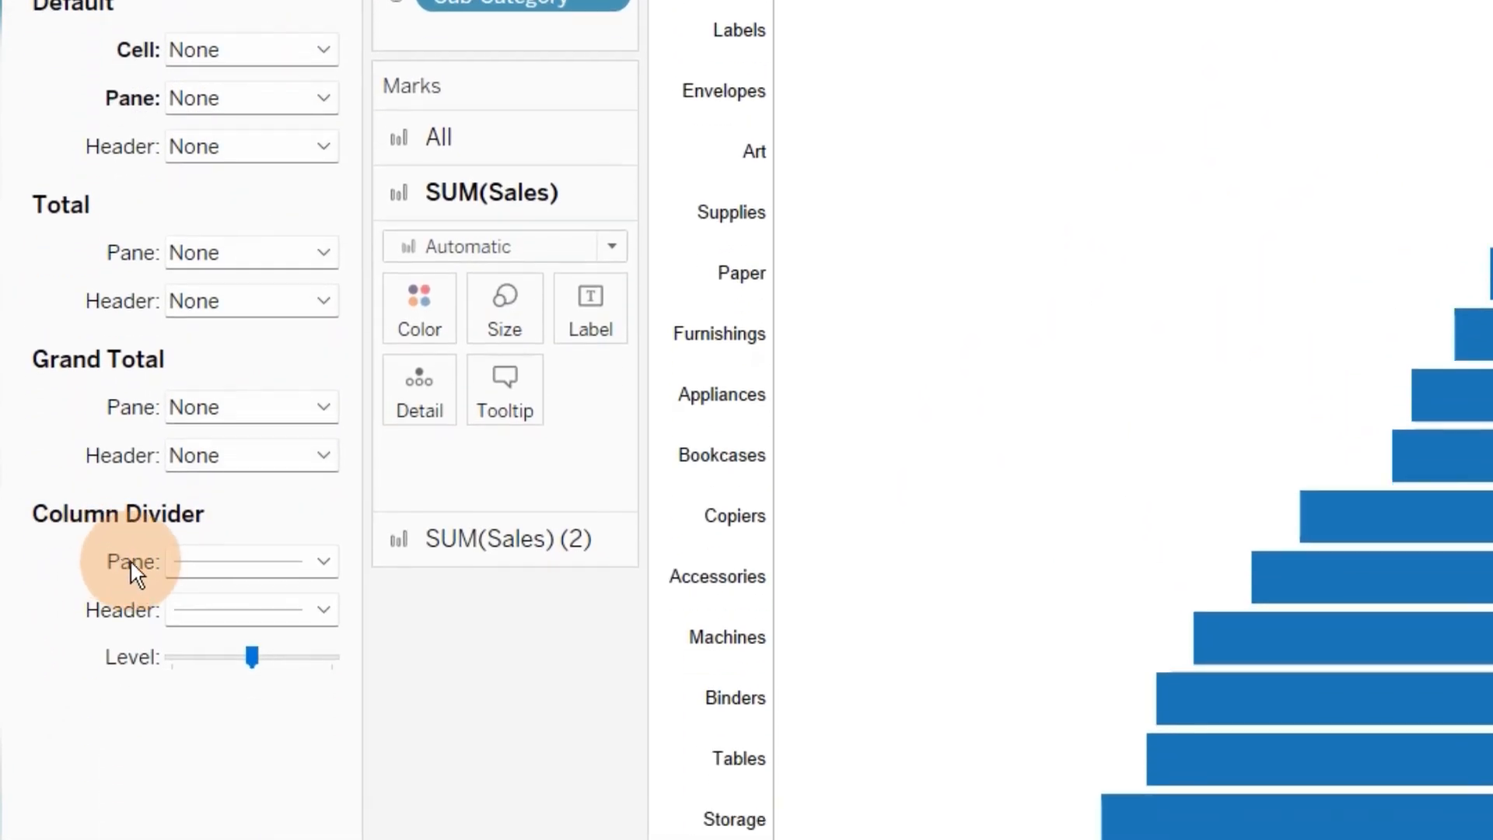
left_click(326, 562)
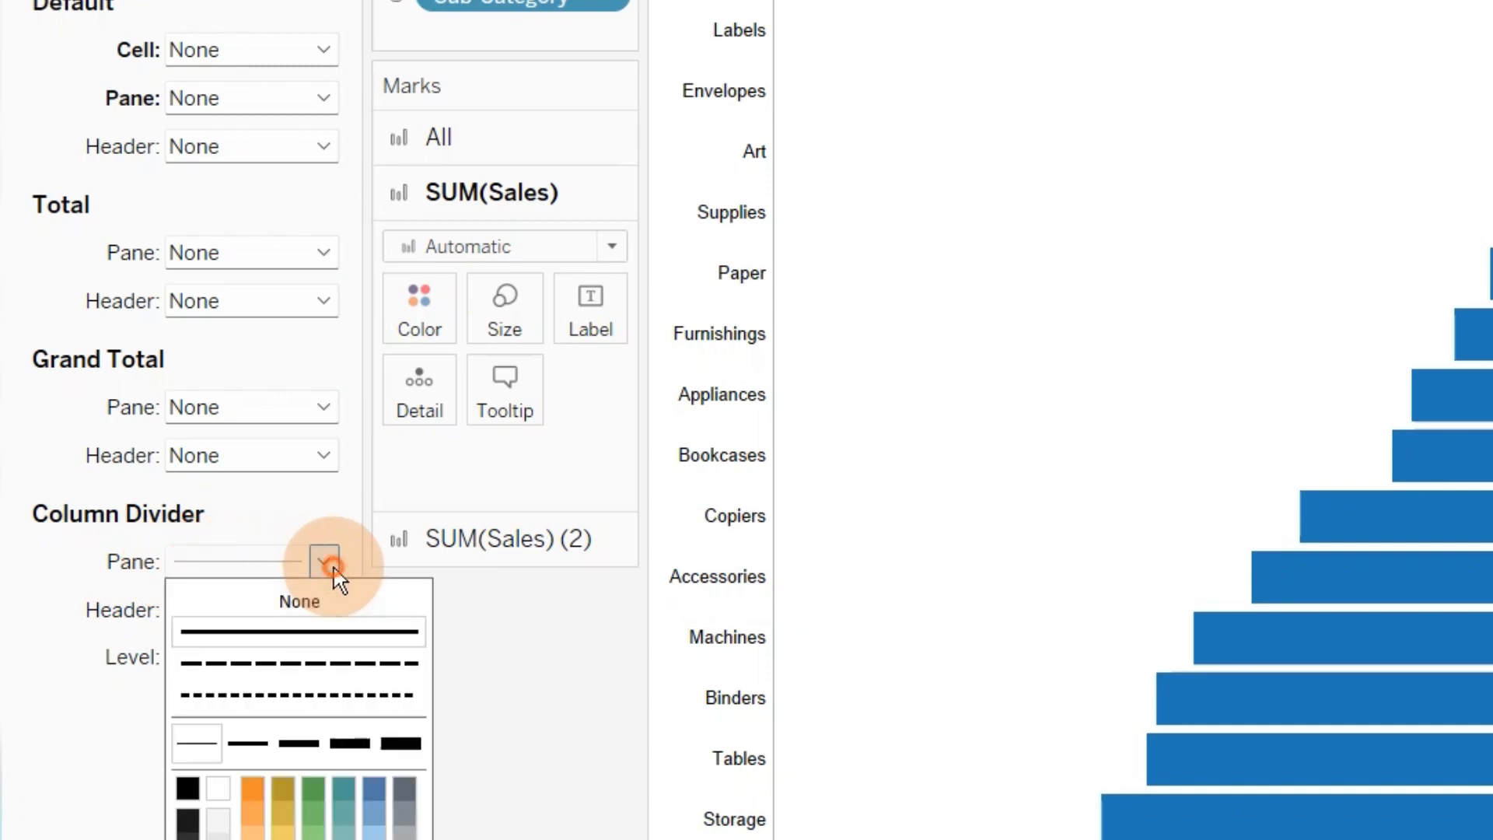
left_click(292, 597)
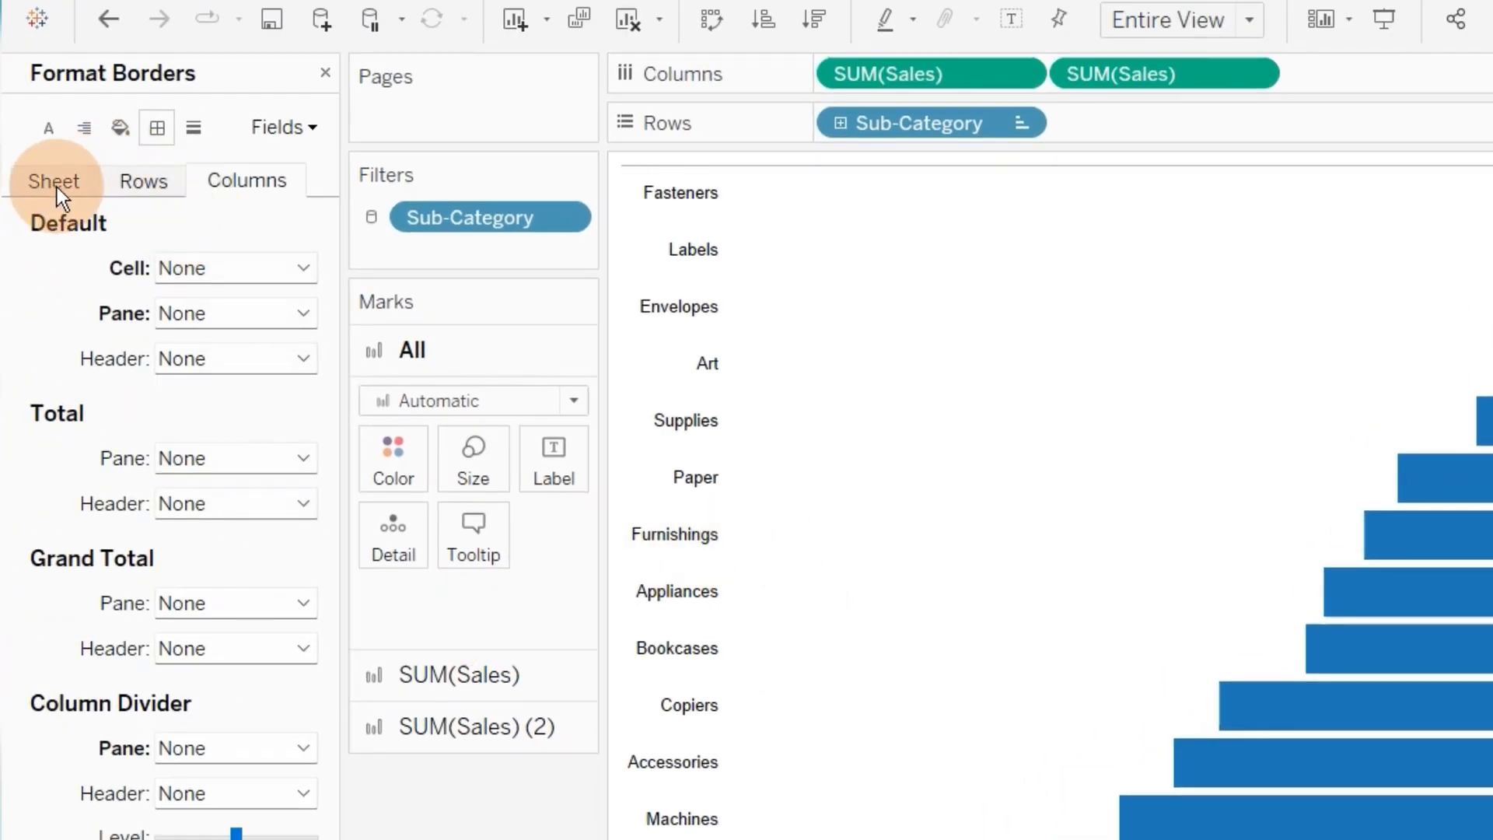
left_click(326, 73)
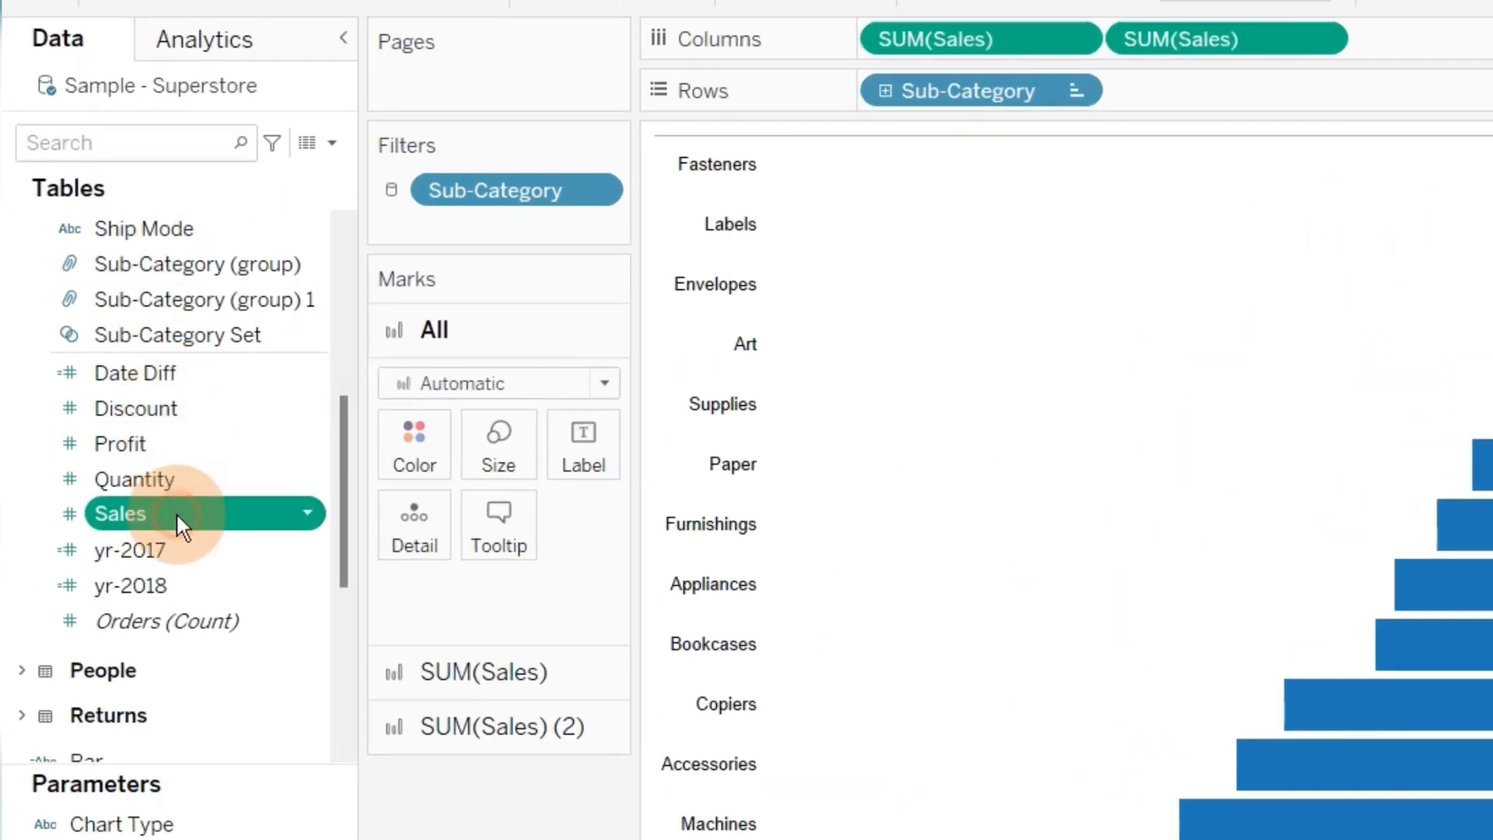
- Colour all marks by SUM(Sales) in pink-to-purple shades and label them with SUM(Sales)
left_click_drag(178, 512, 395, 446)
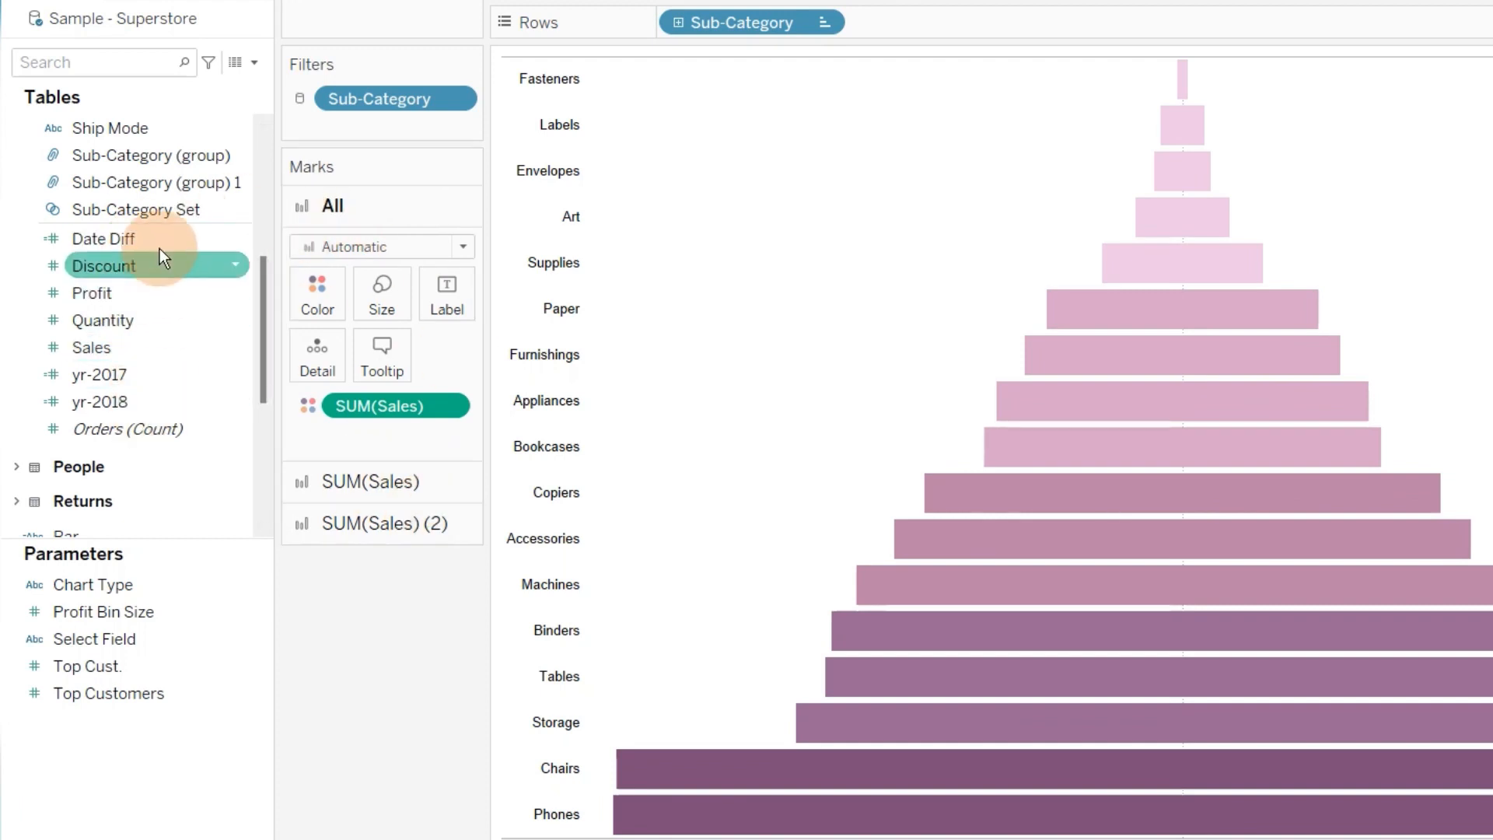
left_click_drag(144, 342, 427, 279)
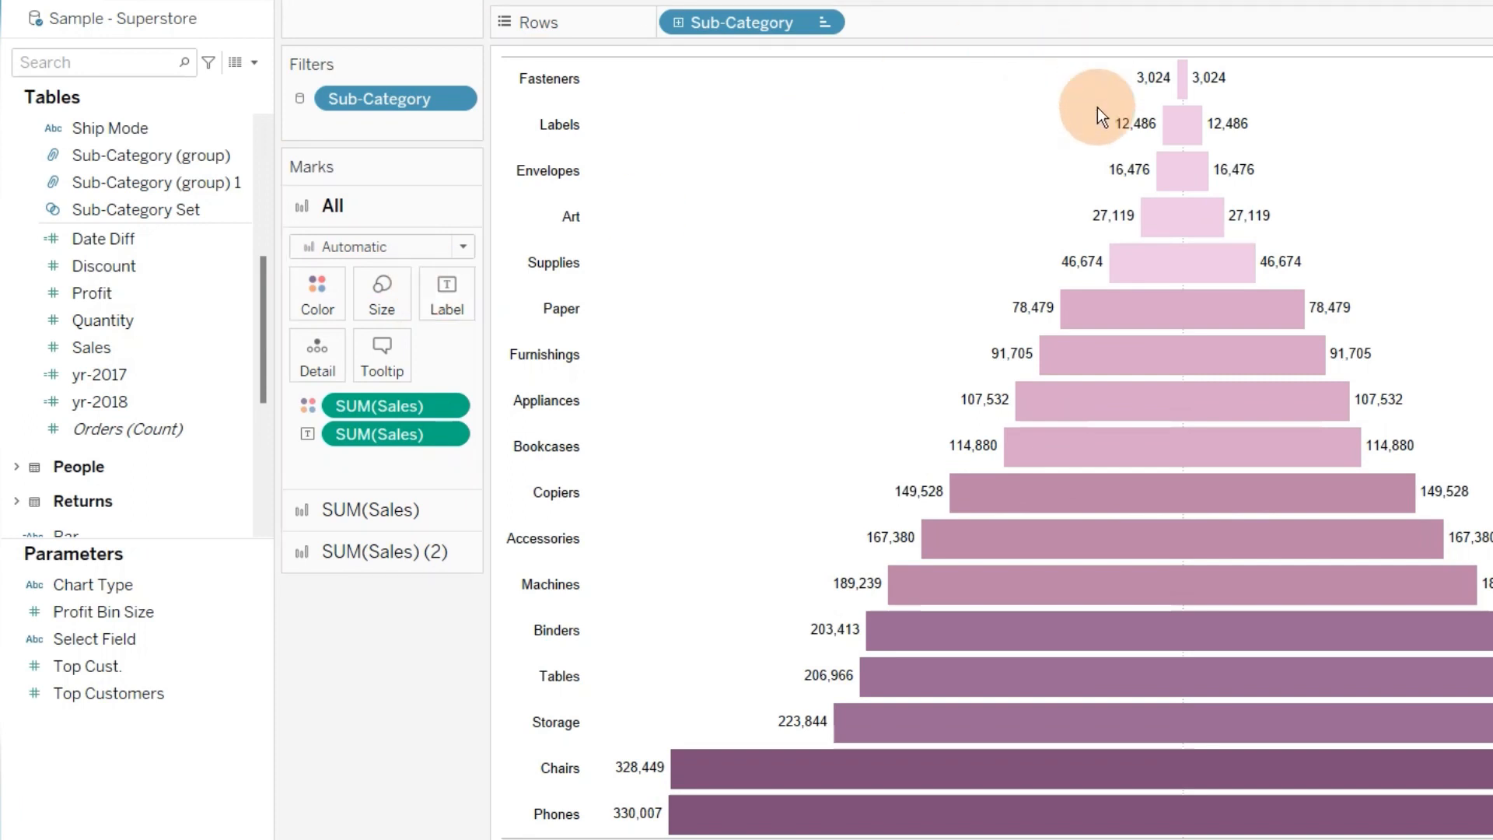
- Set the font of the mark labels for all marks to 7 pt in dark grey
left_click(448, 306)
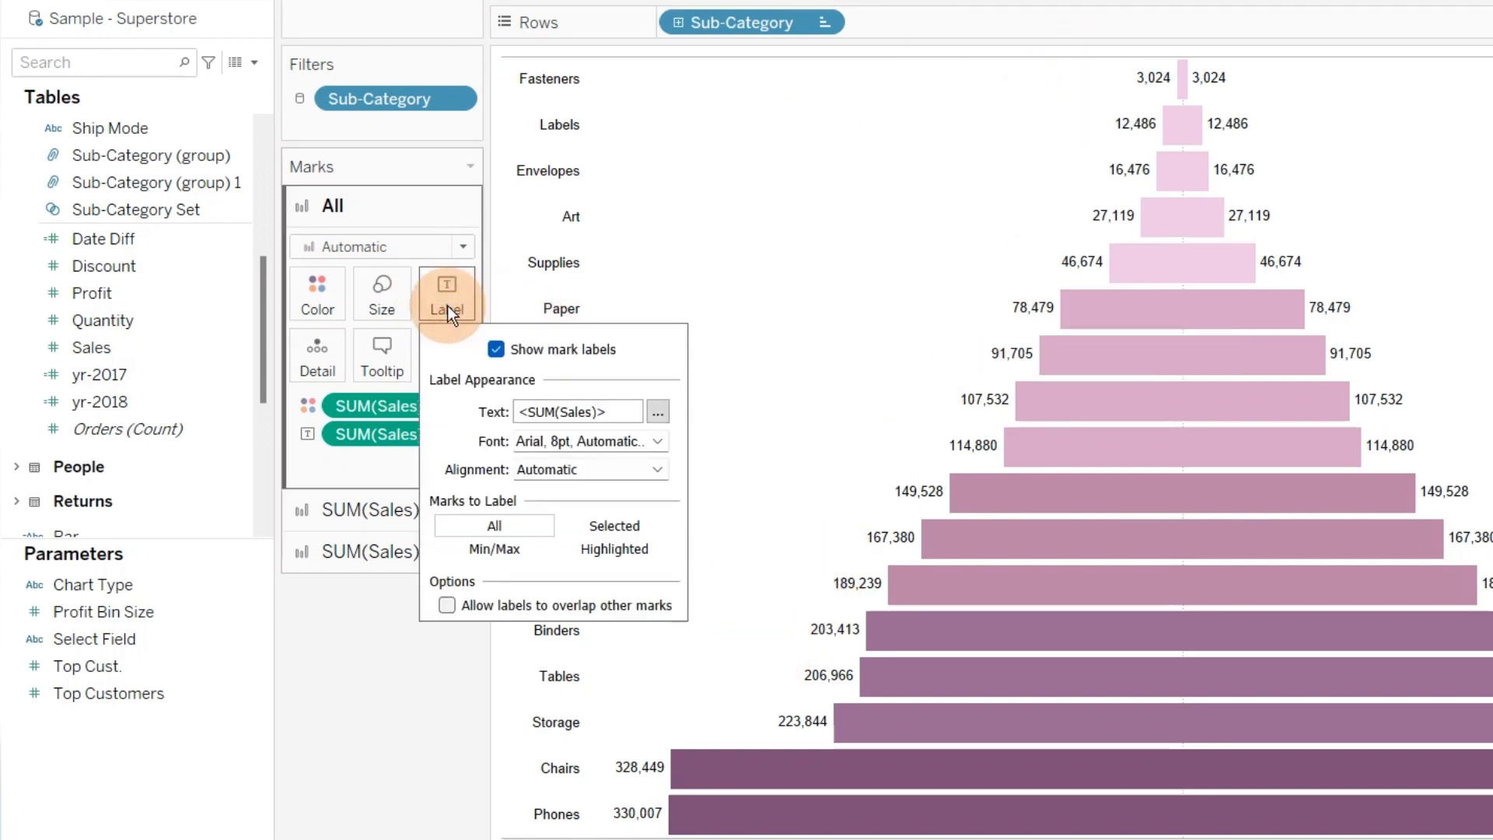
left_click(657, 441)
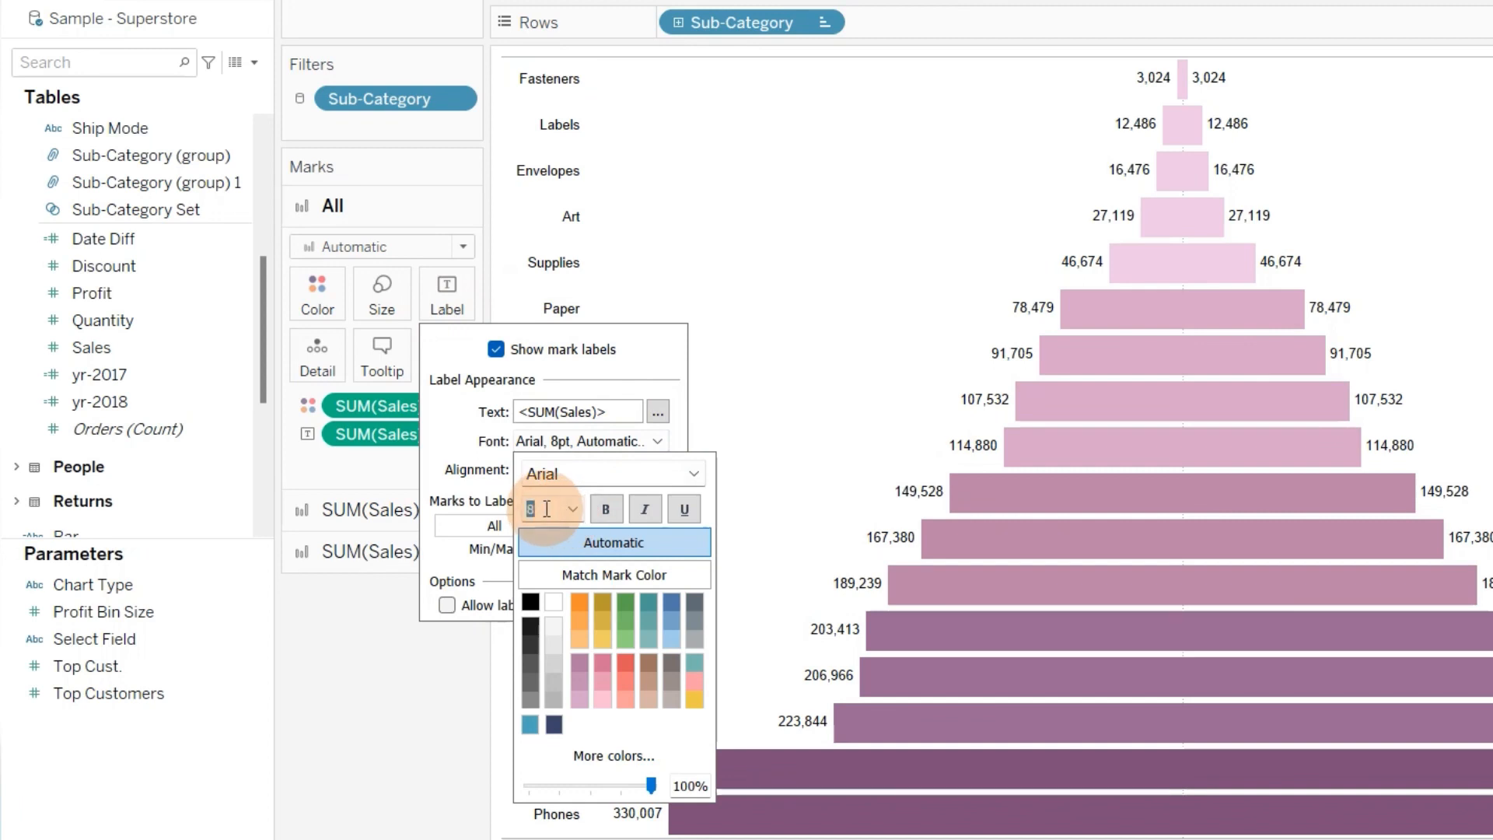
key("Return")
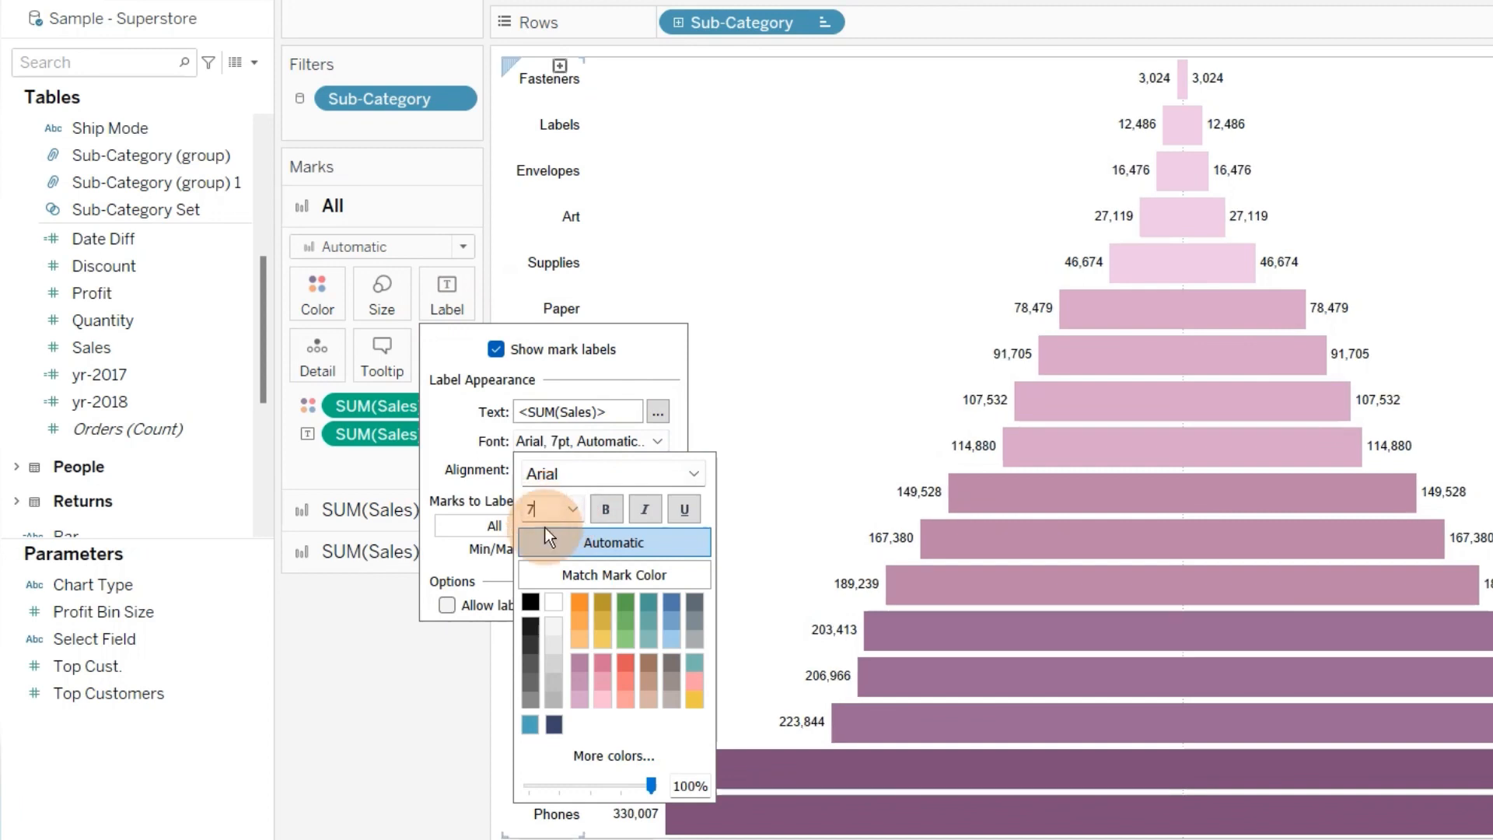
left_click(528, 678)
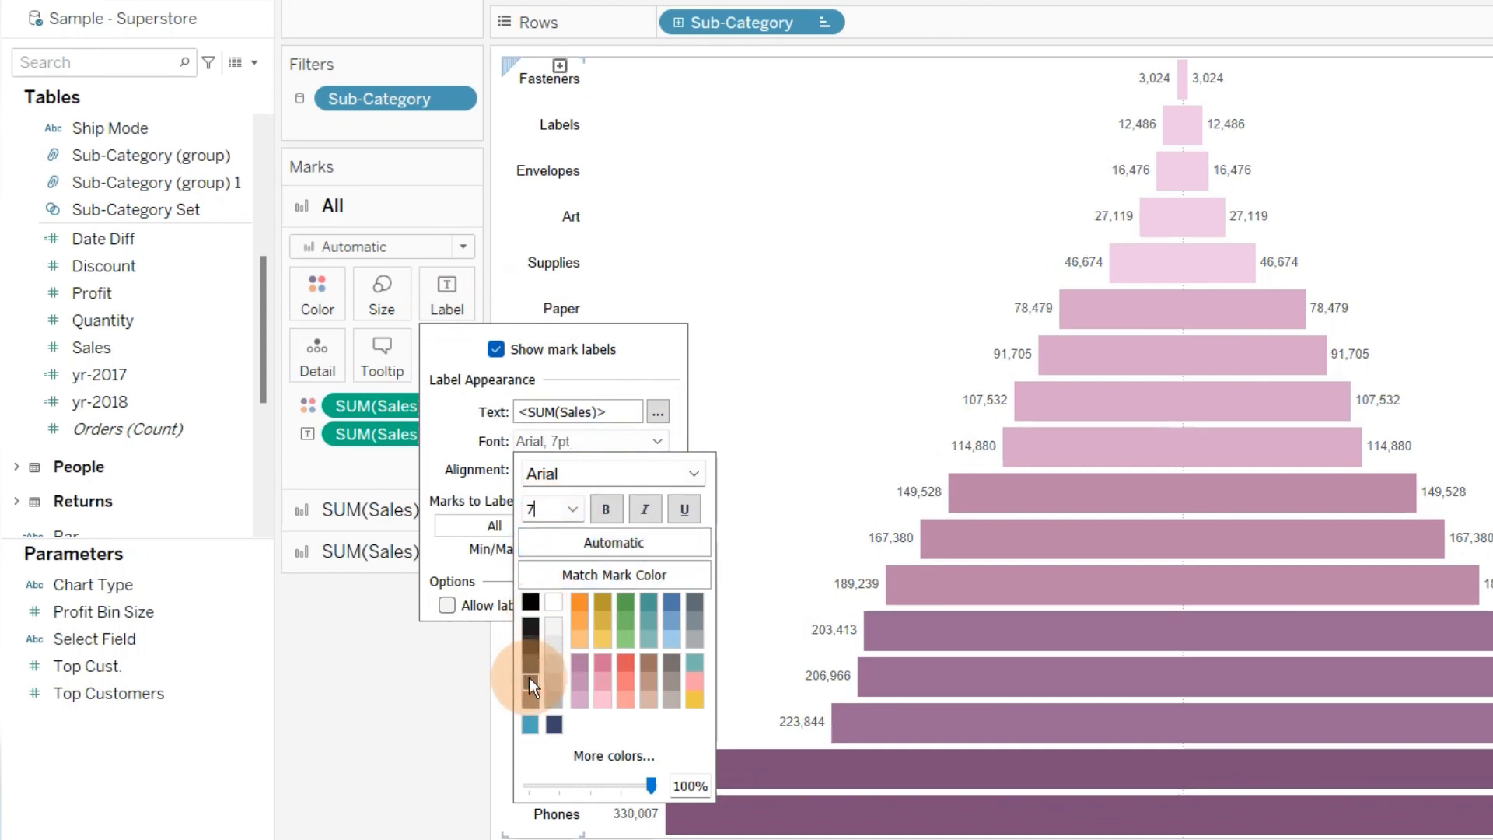
left_click(445, 688)
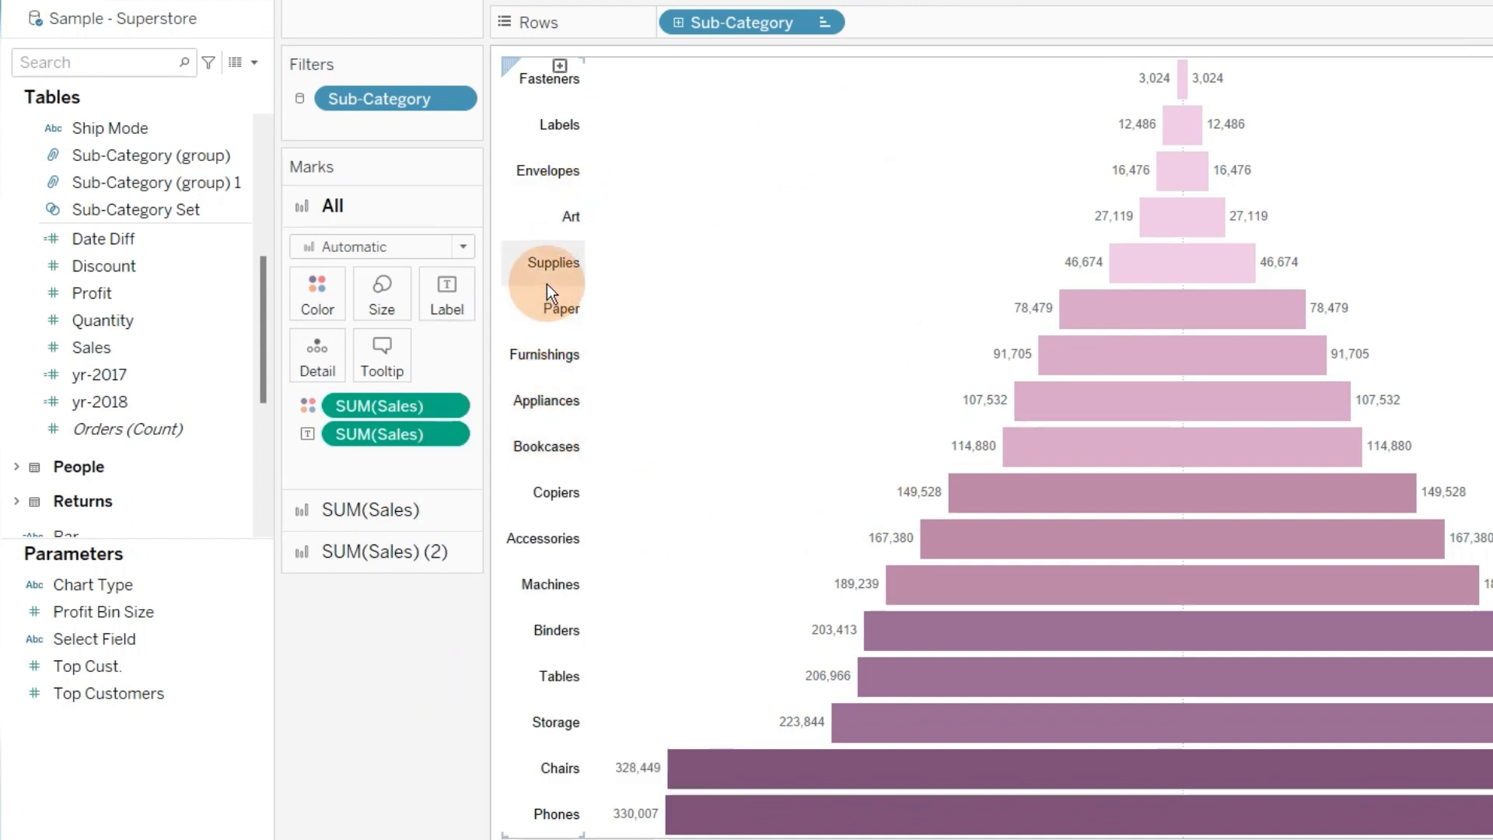
- Shade the default row header behind the Sub-Category names dark grey
right_click(616, 325)
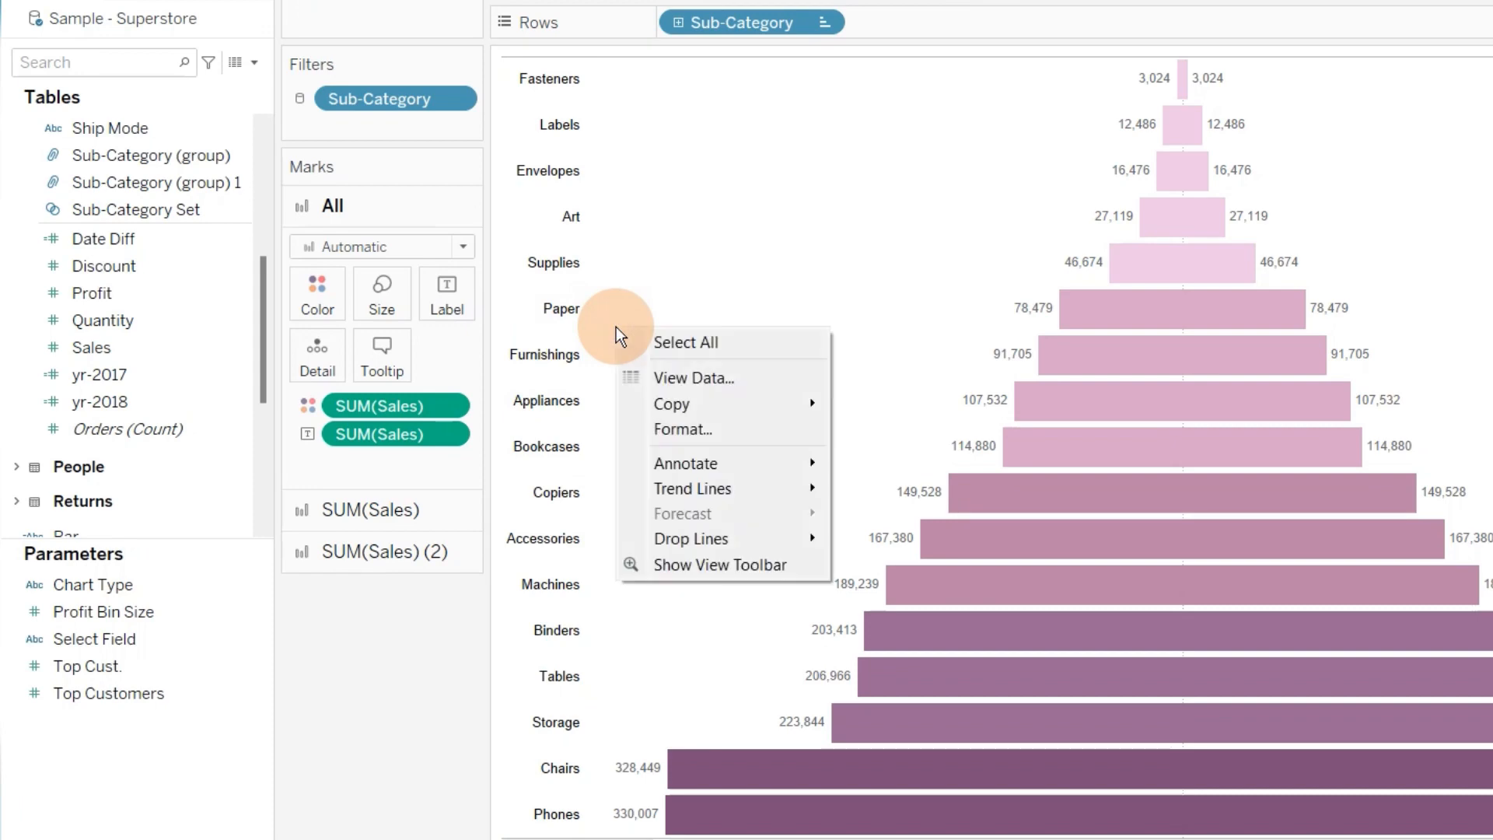
left_click(681, 429)
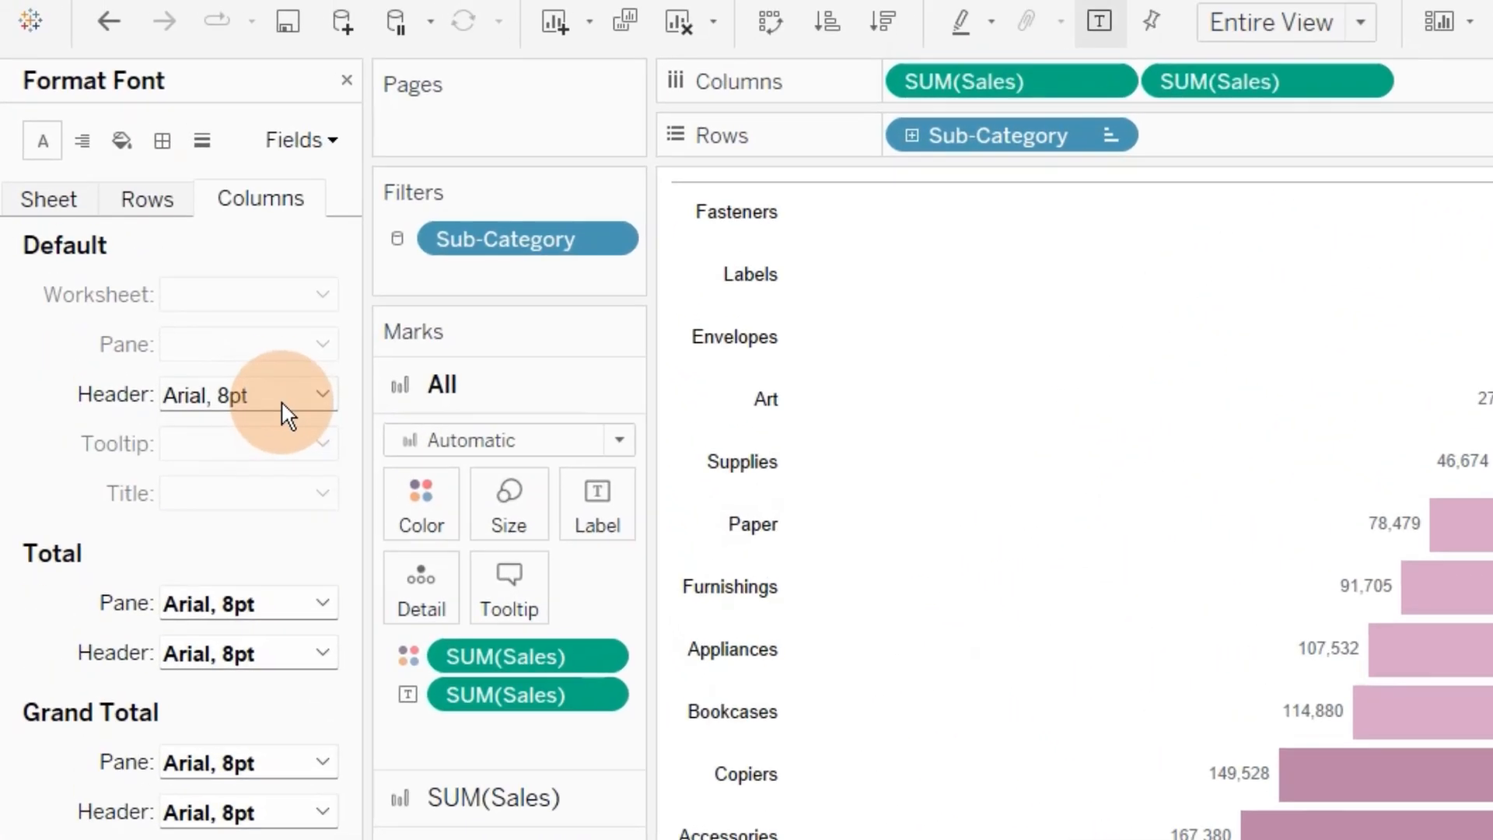
left_click(120, 142)
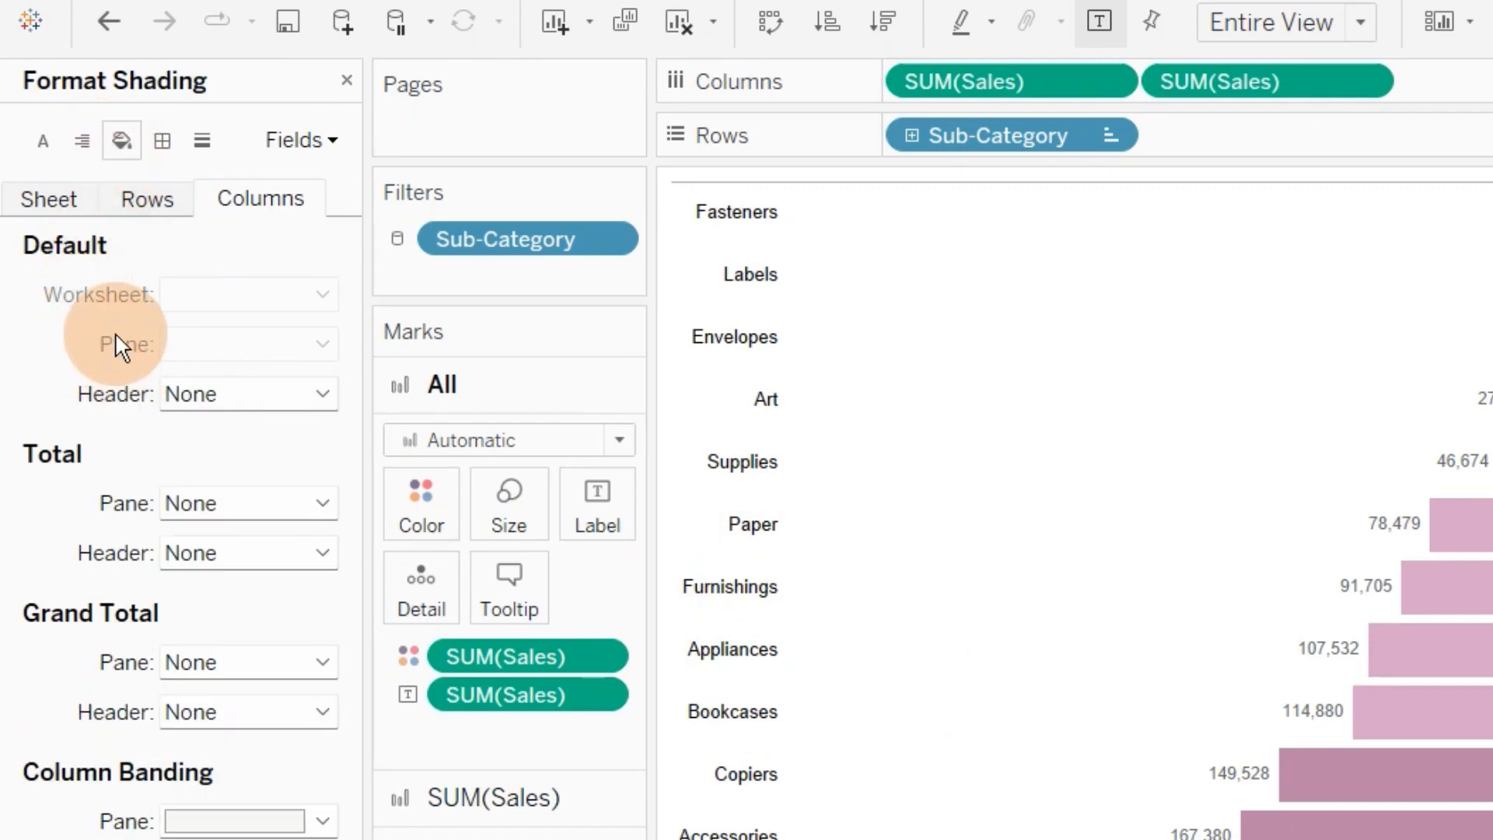
left_click(154, 204)
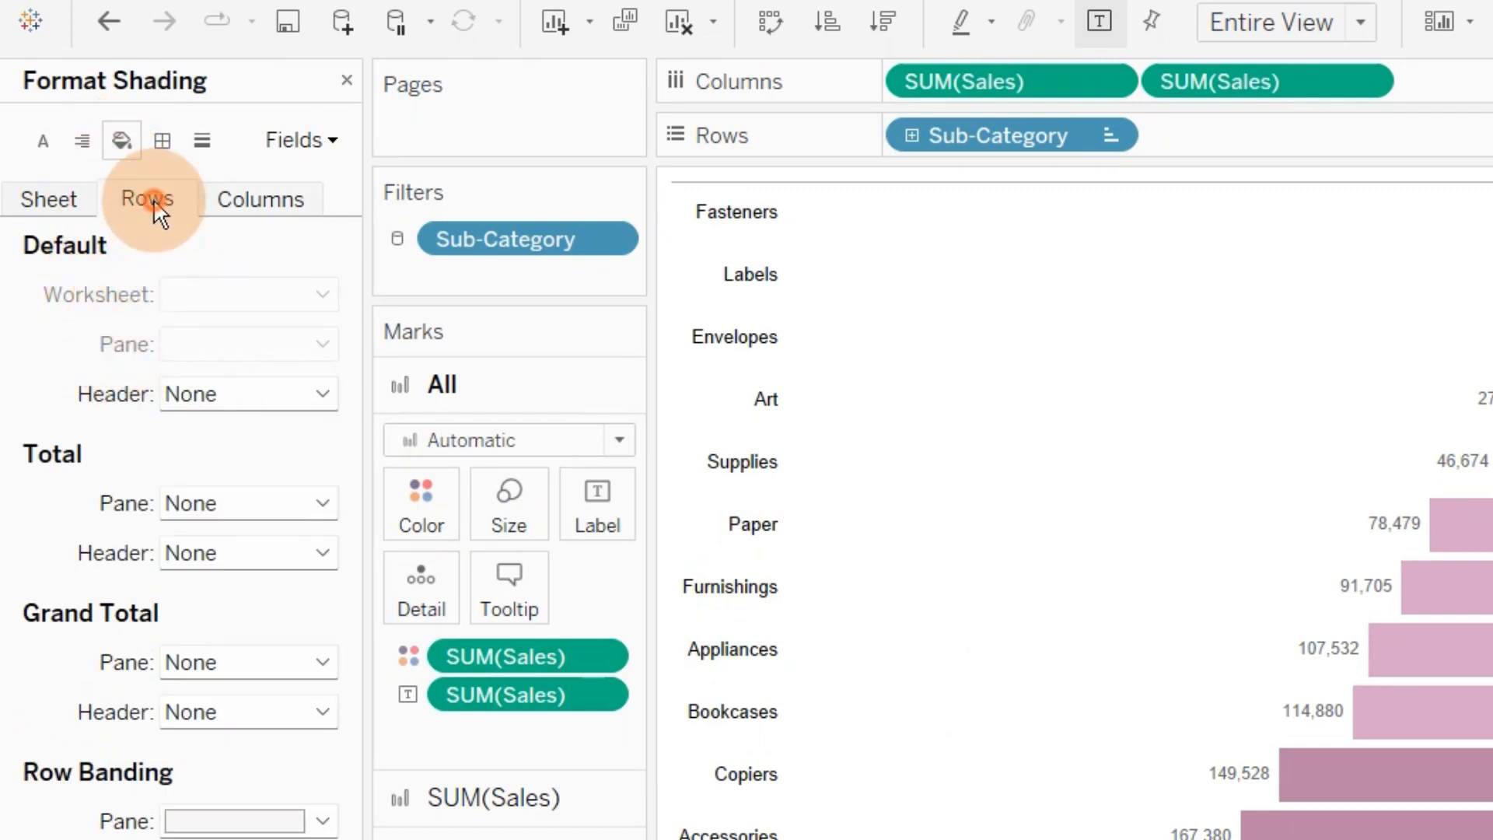
left_click(320, 393)
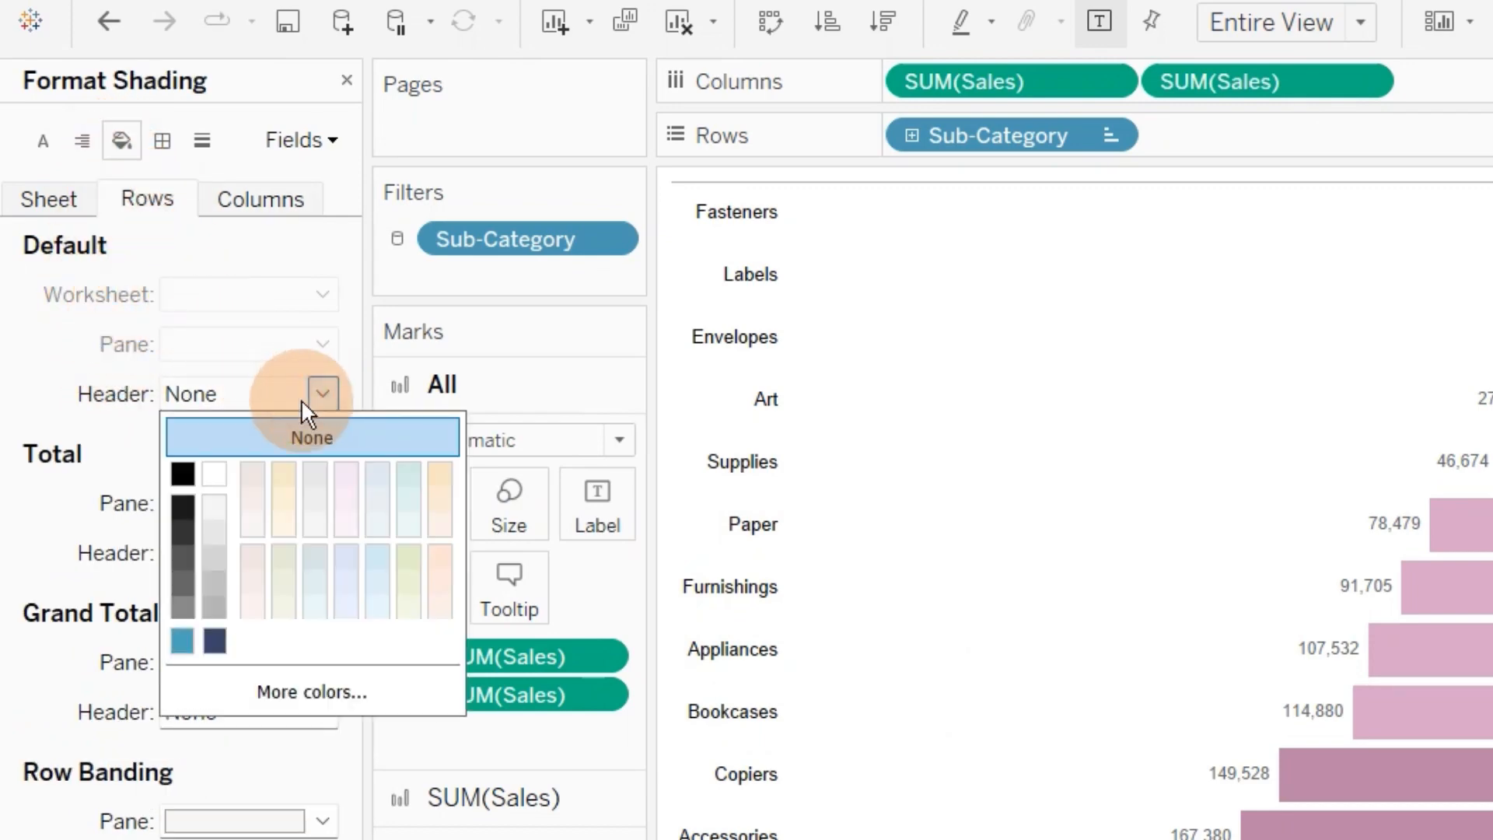
left_click(178, 575)
left_click(50, 529)
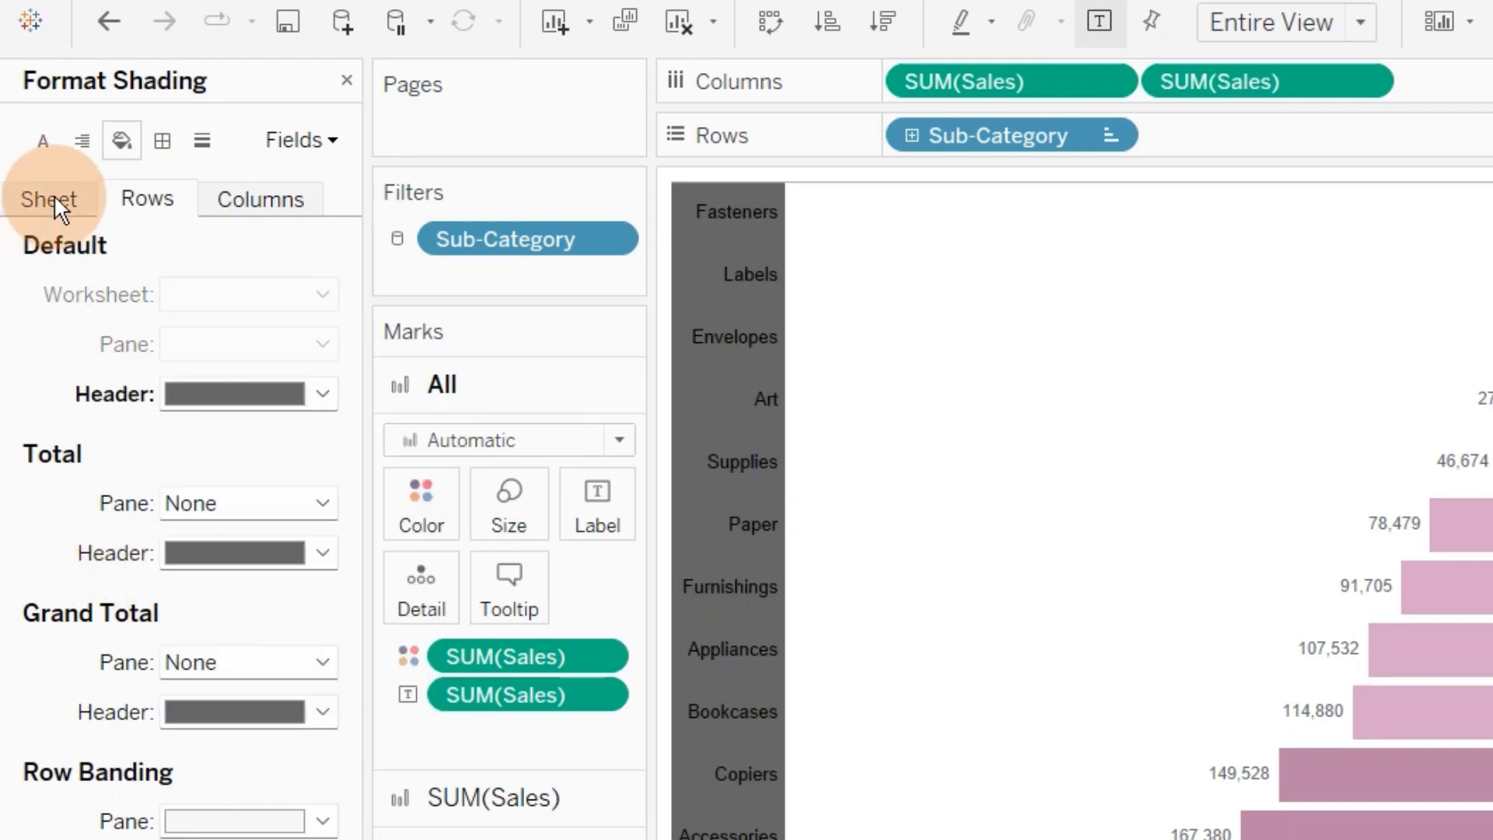
- Set the default row header font colour to white for the Sub-Category names
left_click(45, 138)
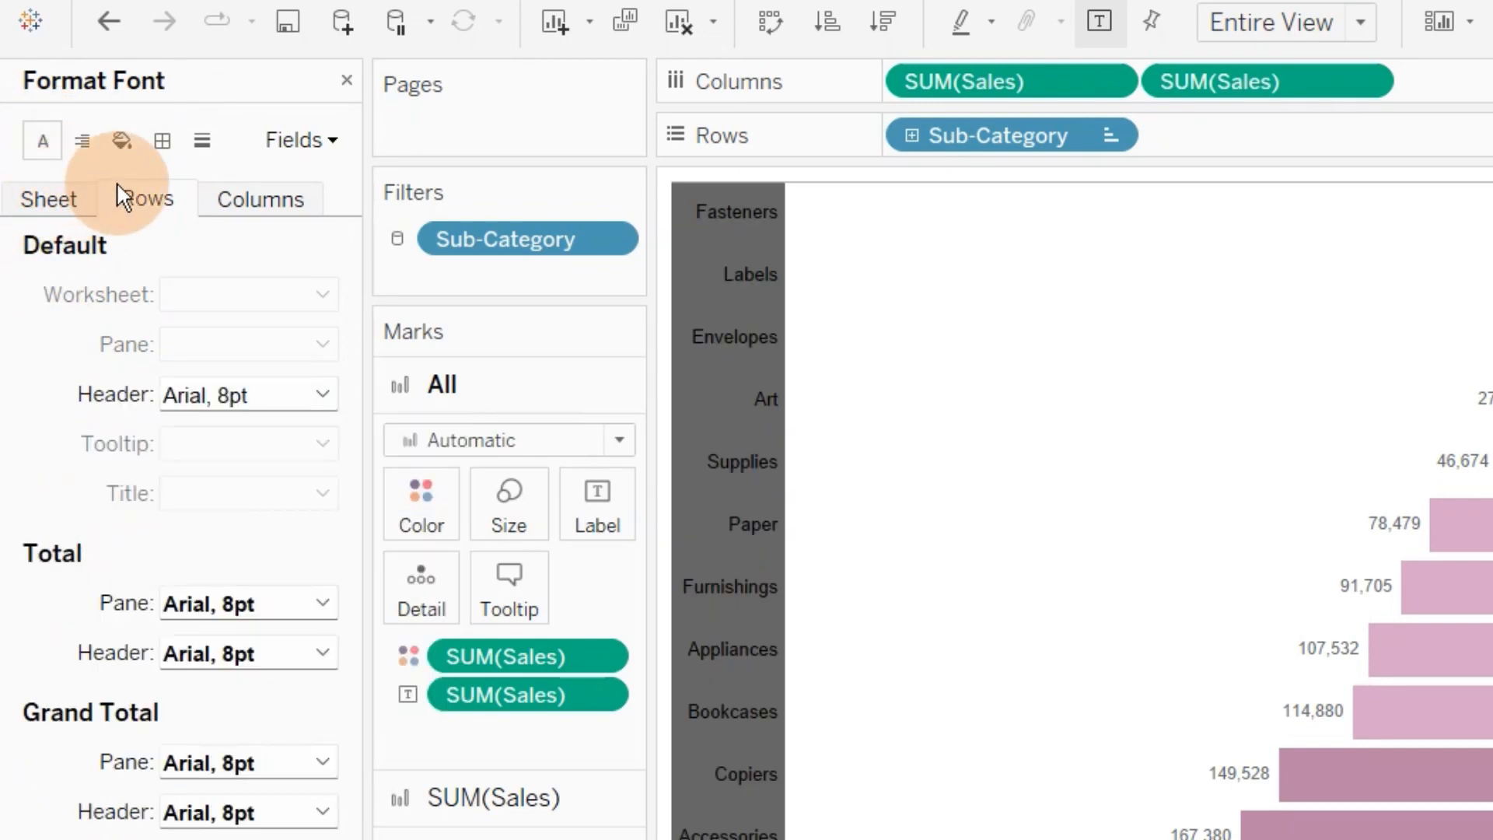
left_click(322, 394)
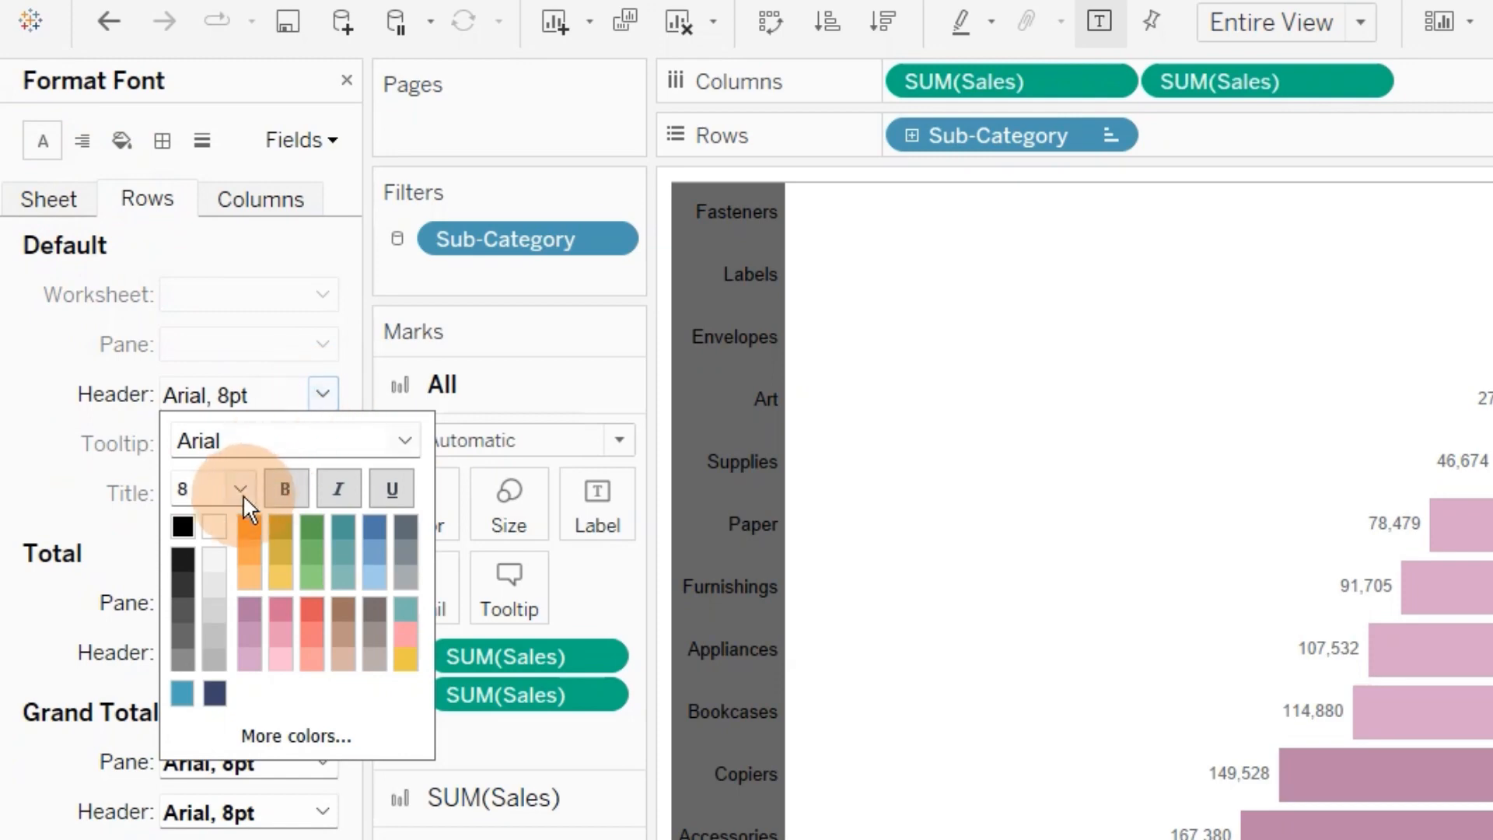
left_click(214, 525)
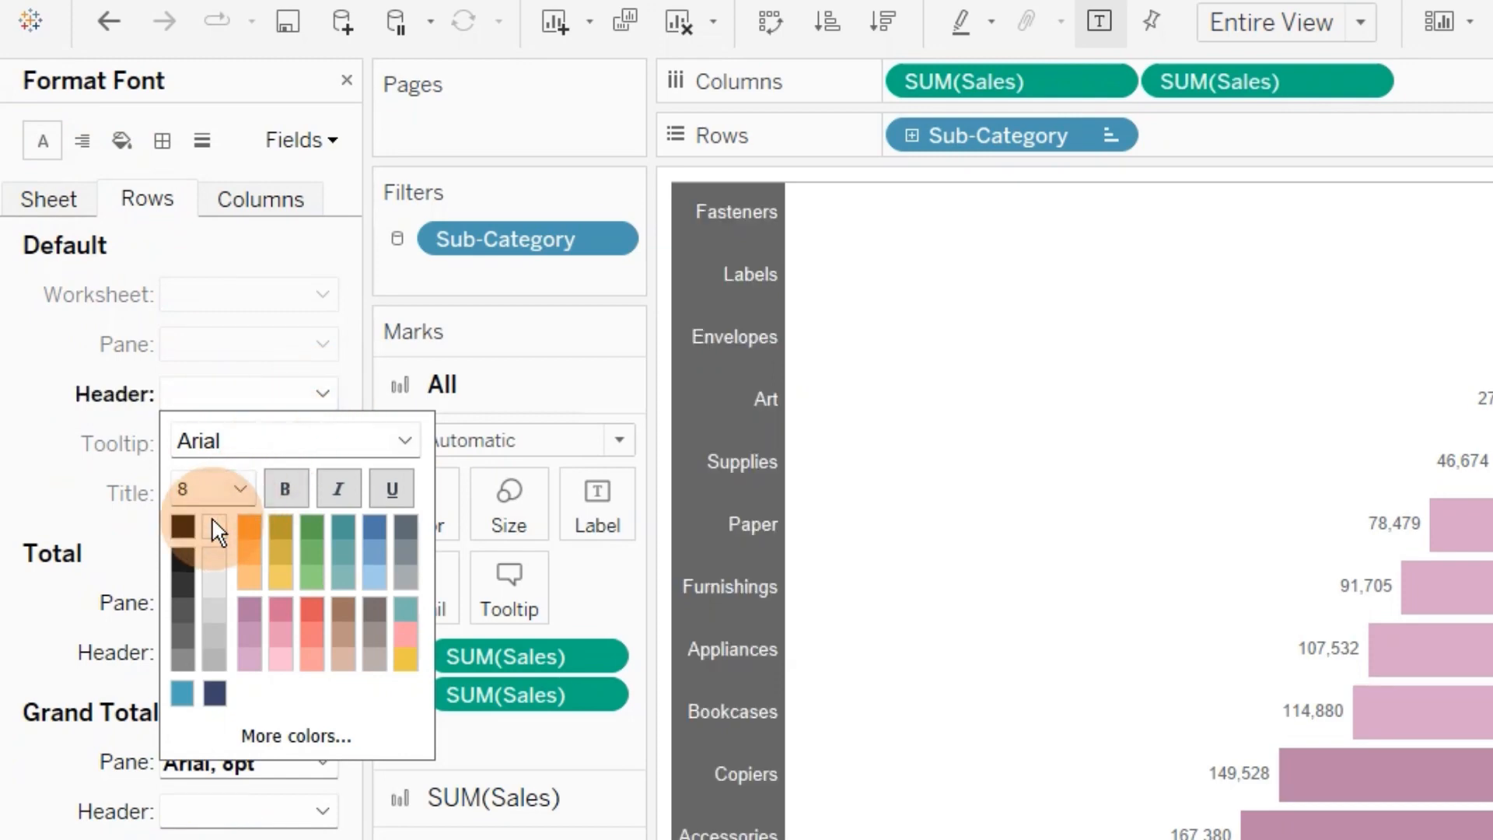
left_click(79, 464)
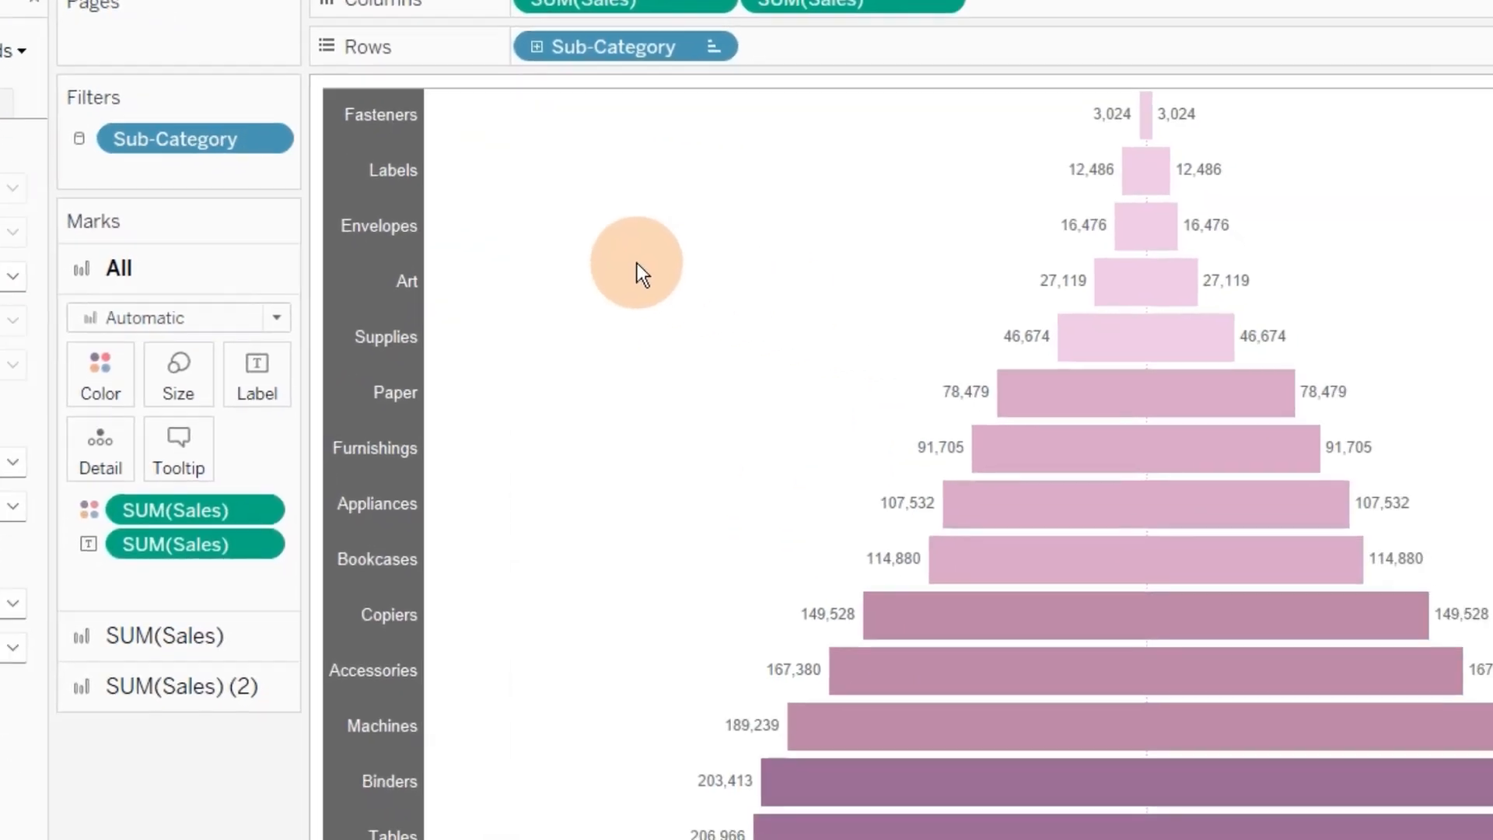